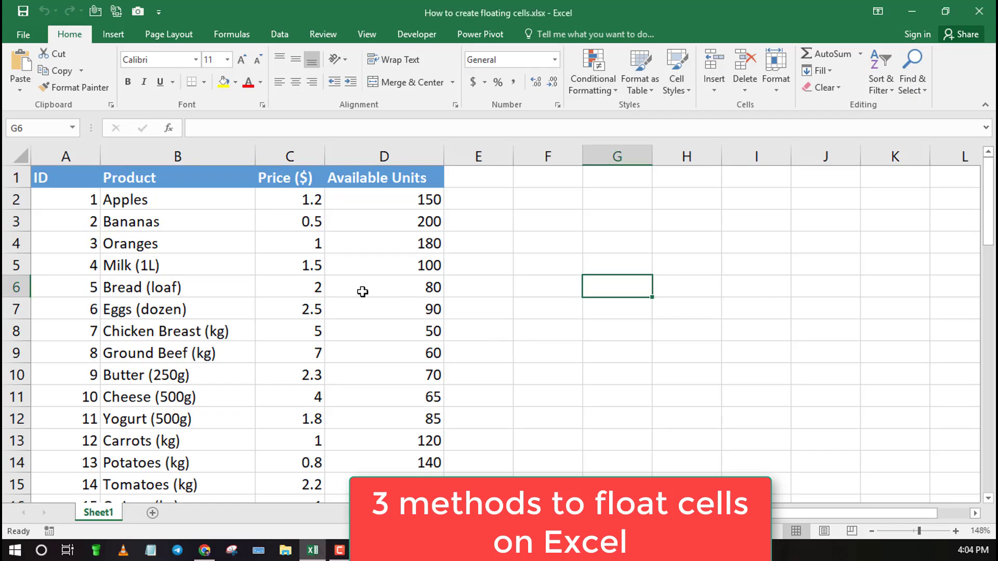
# Scroll down the units column to find the units total in cell D53
pyautogui.click(362, 292)
pyautogui.scroll(-14, 361, 292)
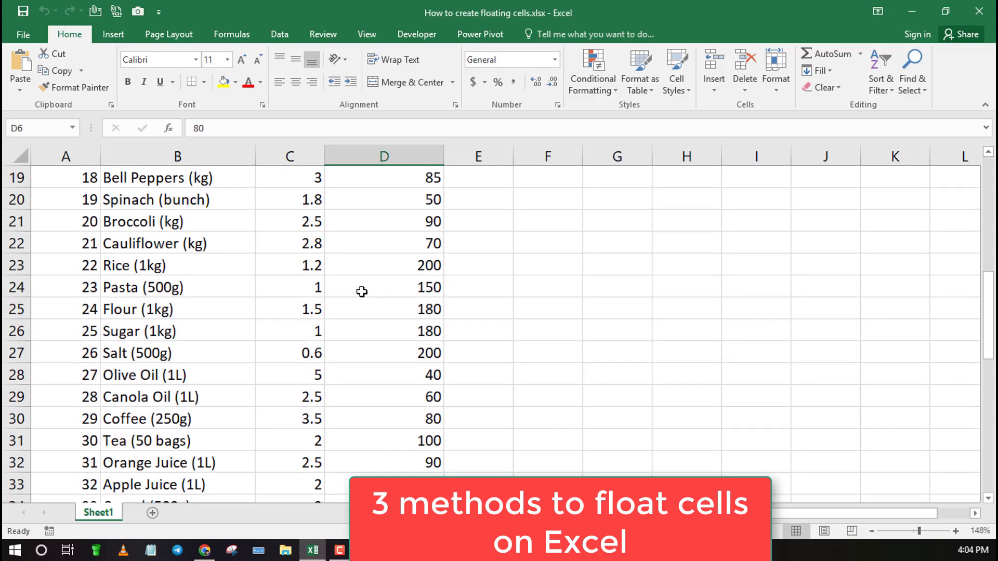
pyautogui.scroll(-2, 362, 292)
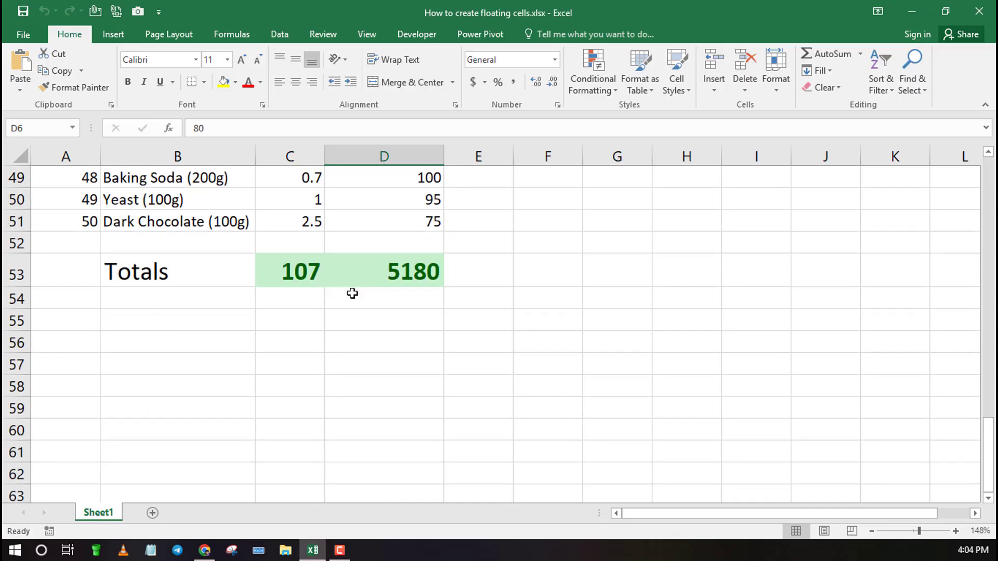
pyautogui.click(332, 276)
pyautogui.scroll(16, 408, 290)
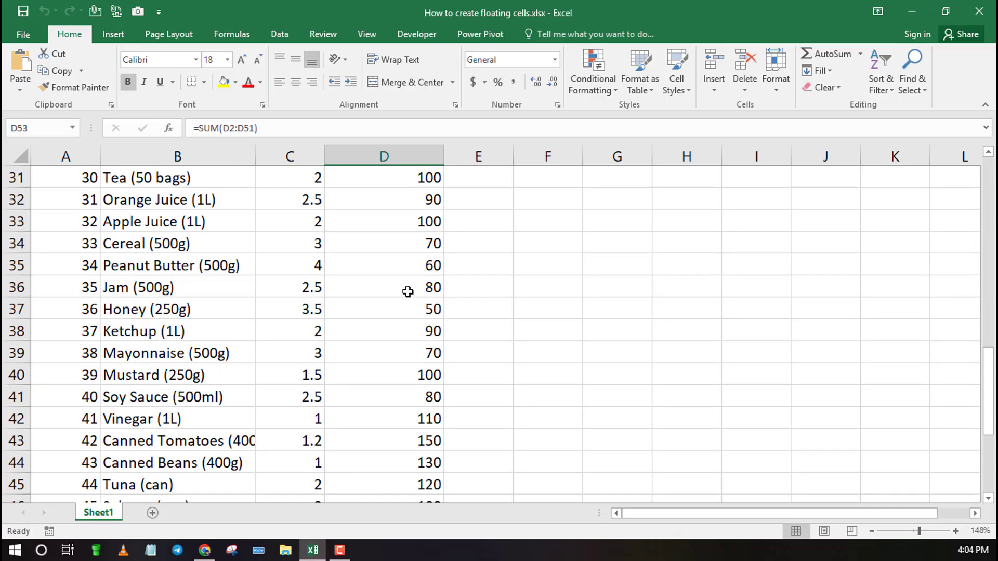
pyautogui.scroll(-20, 407, 290)
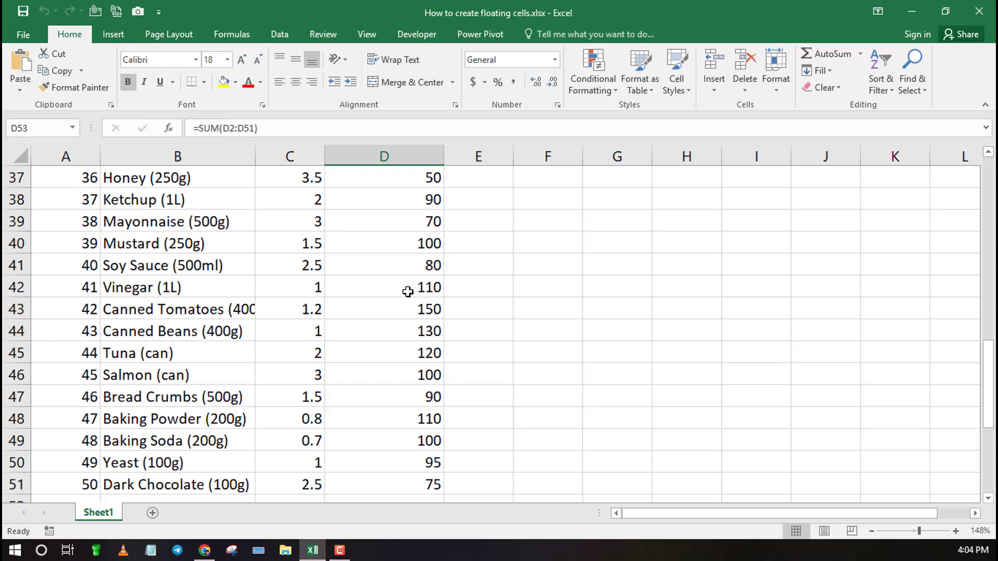
pyautogui.scroll(8, 395, 244)
pyautogui.scroll(12, 385, 265)
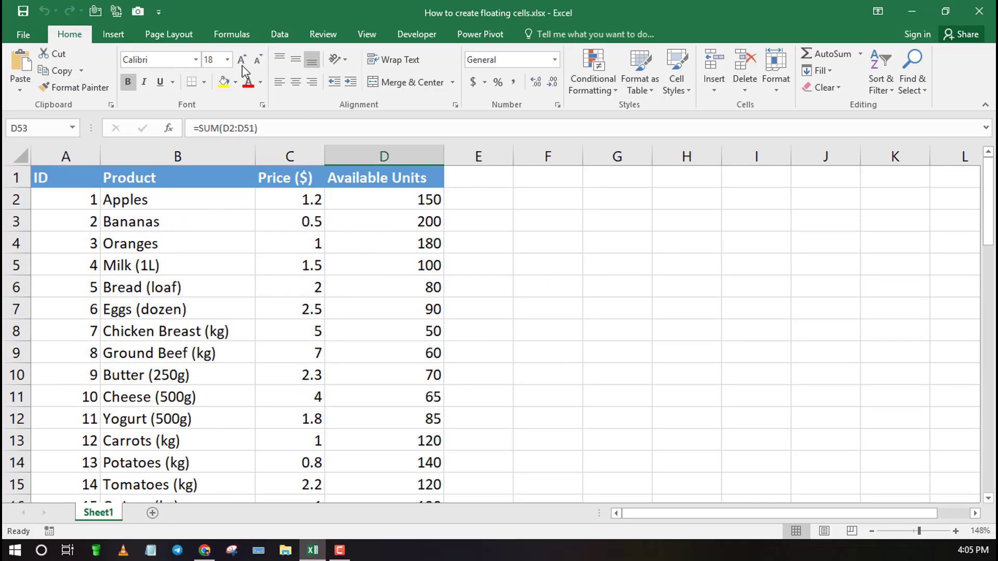
# Float the Watch Window over the sheet, delete its D53 and C53 watches, and move it up-right
pyautogui.click(232, 34)
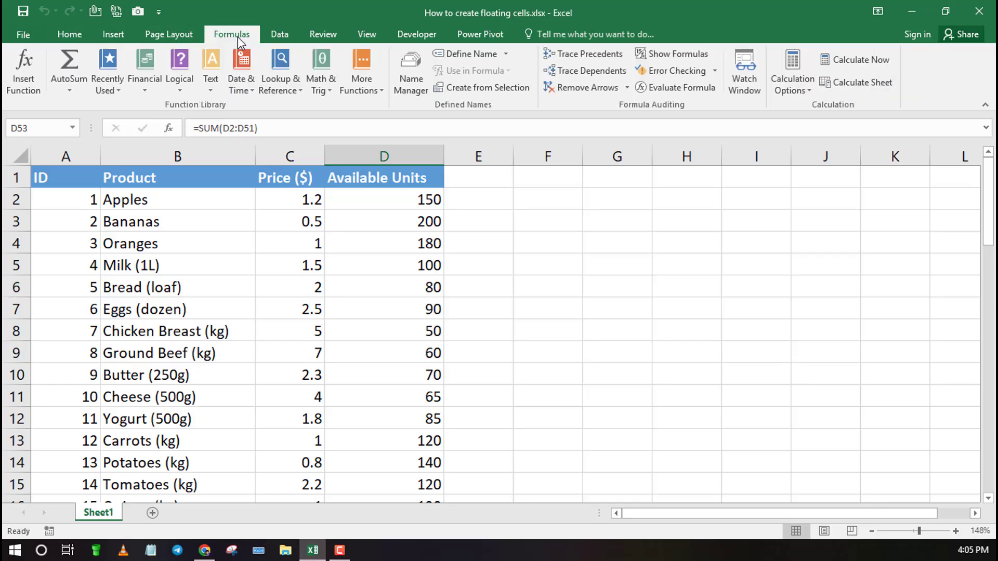
pyautogui.click(746, 79)
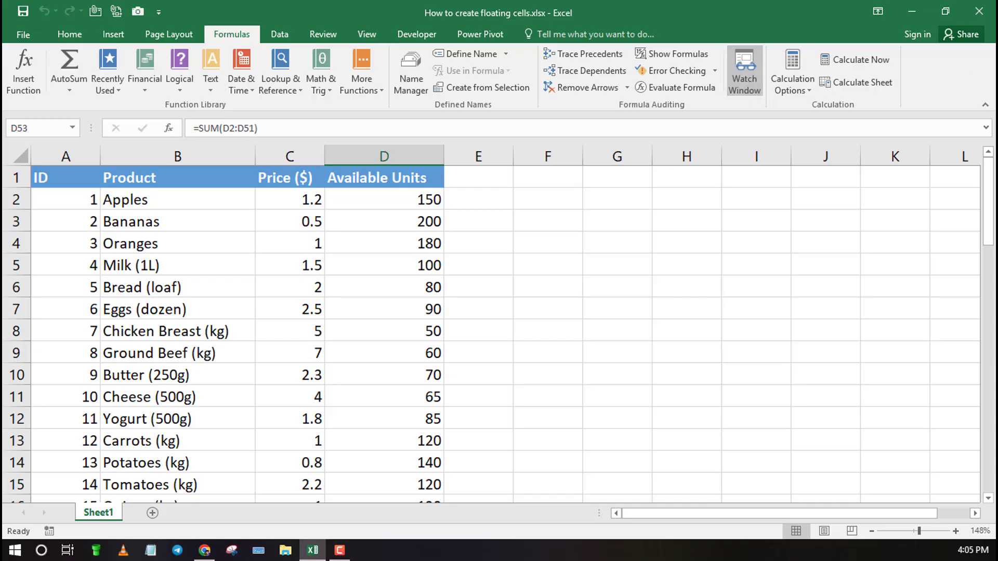
pyautogui.moveTo(759, 419); pyautogui.dragTo(724, 335)
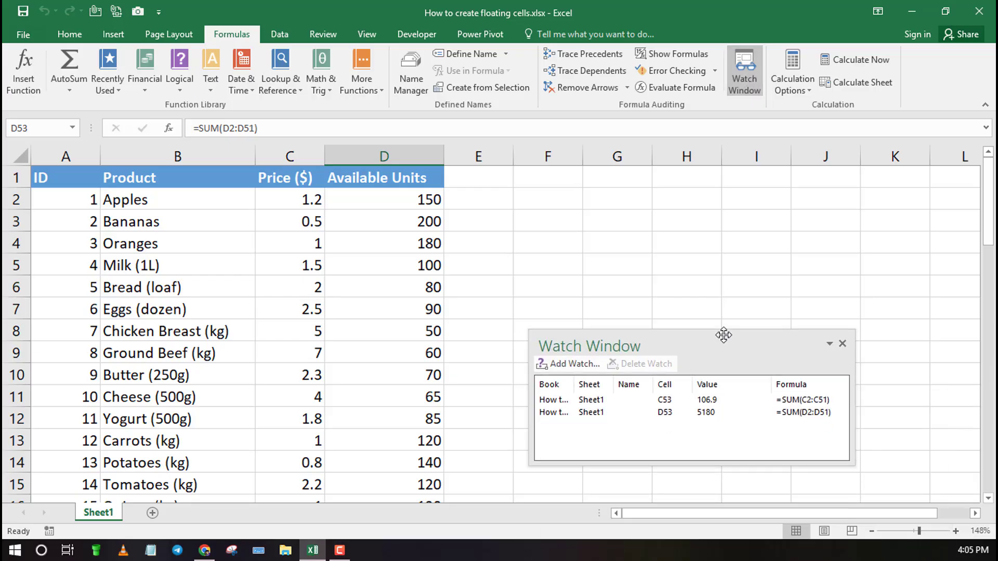
pyautogui.click(677, 412)
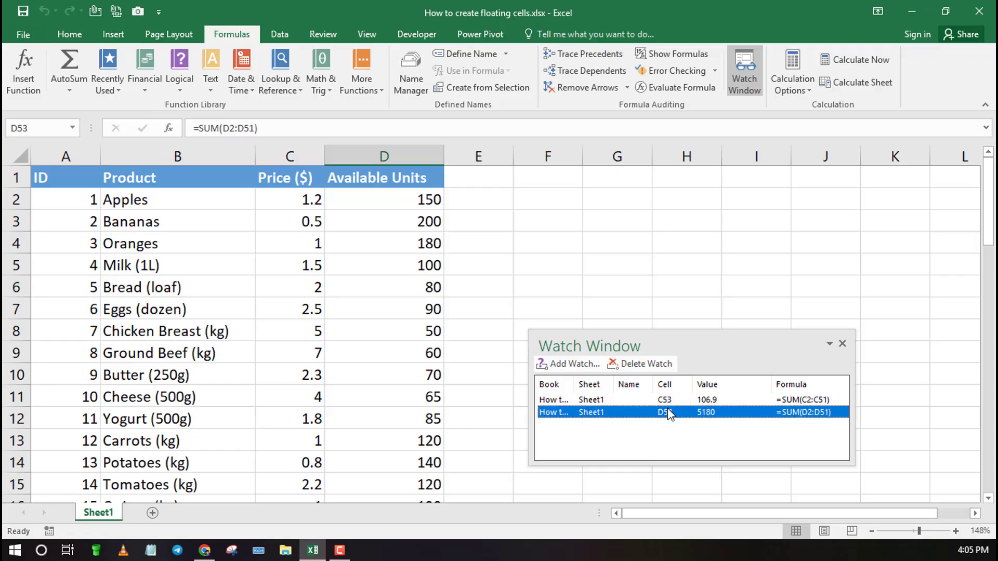
pyautogui.click(641, 363)
pyautogui.click(628, 401)
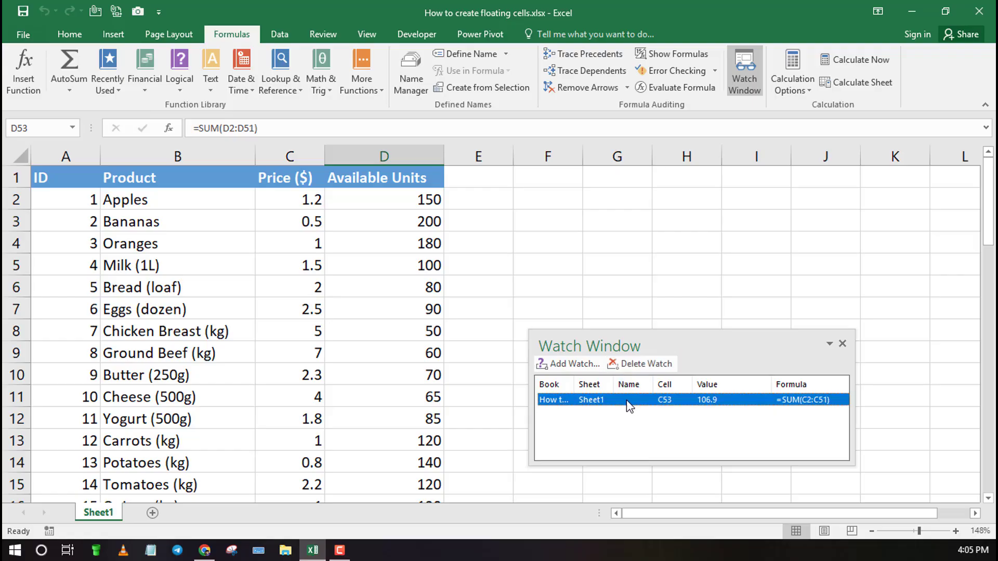
pyautogui.click(627, 367)
pyautogui.moveTo(704, 345); pyautogui.dragTo(712, 275)
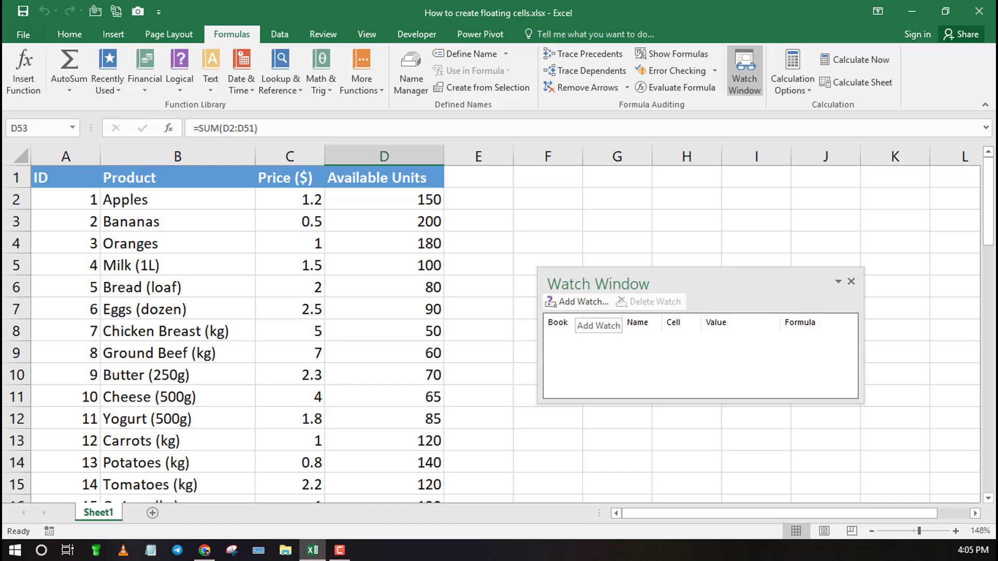
# Add a watch on the Totals label in cell B53
pyautogui.scroll(-4, 513, 299)
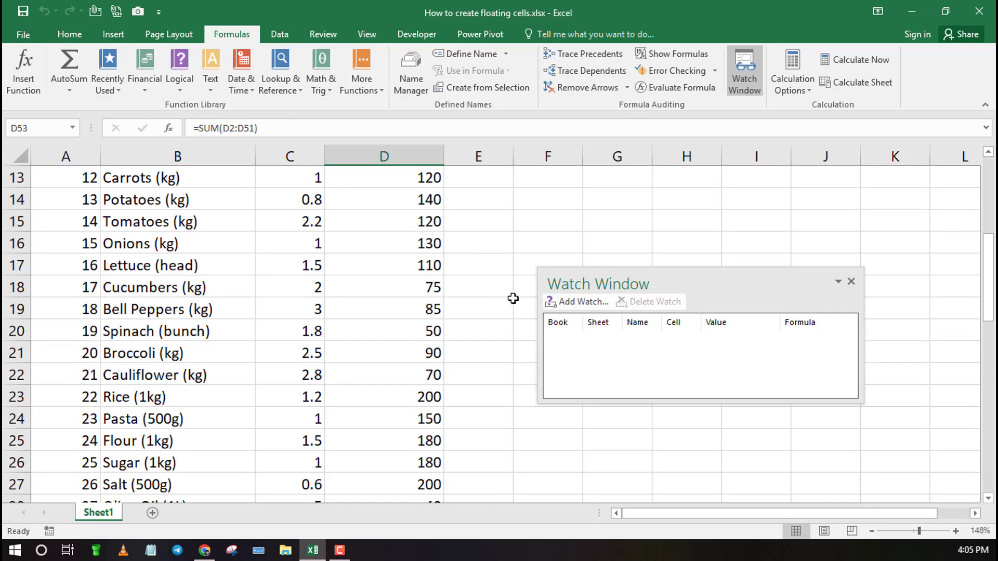
pyautogui.scroll(-16, 512, 298)
pyautogui.scroll(6, 513, 298)
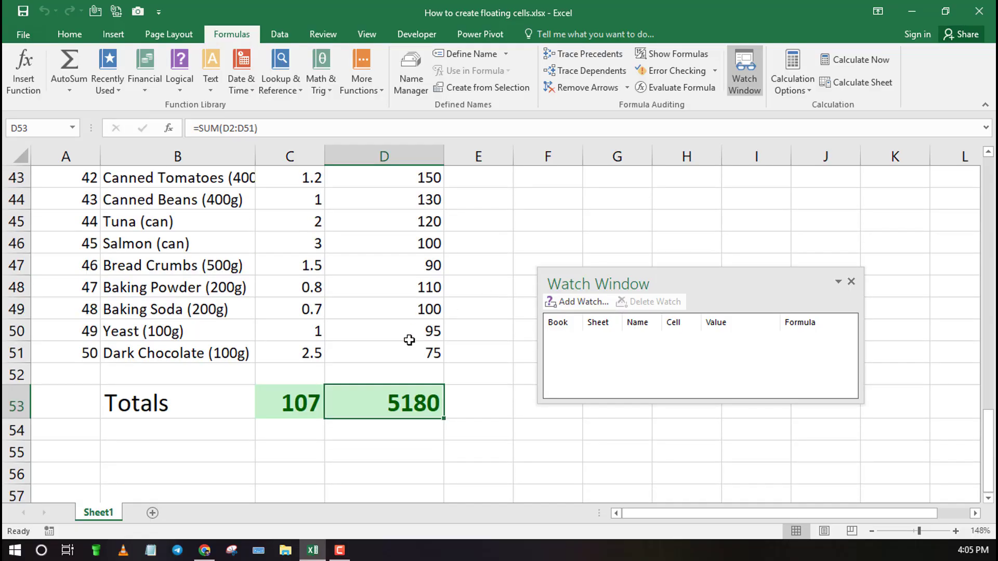
pyautogui.click(289, 401)
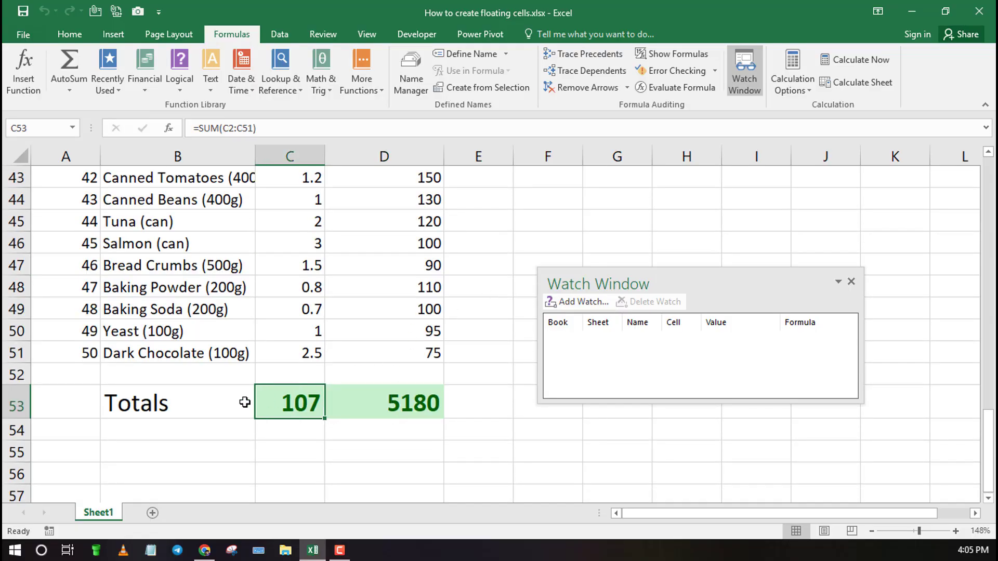
pyautogui.click(184, 404)
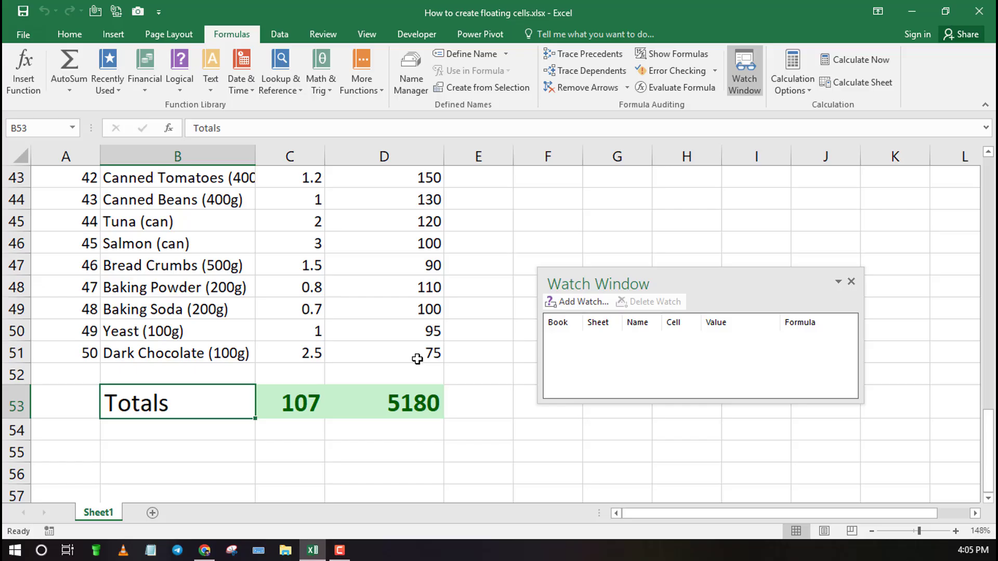
pyautogui.click(575, 303)
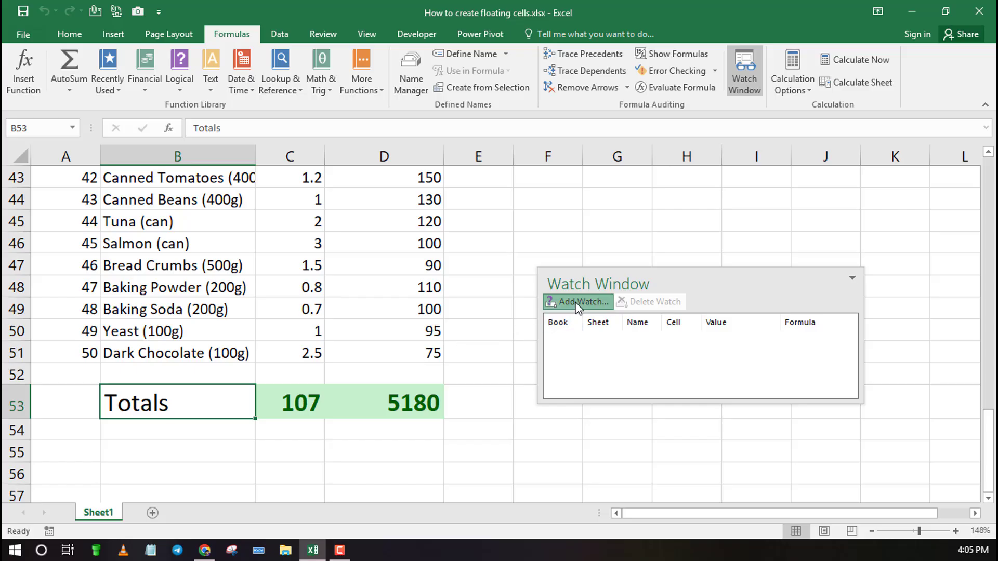
pyautogui.click(518, 286)
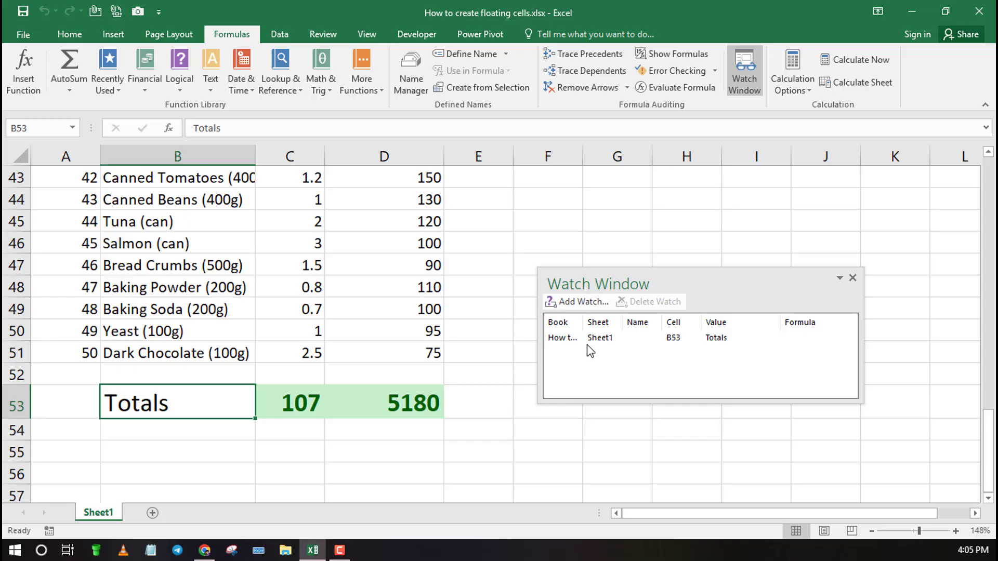
# Add watches on the price total C53 and the units total D53
pyautogui.click(304, 403)
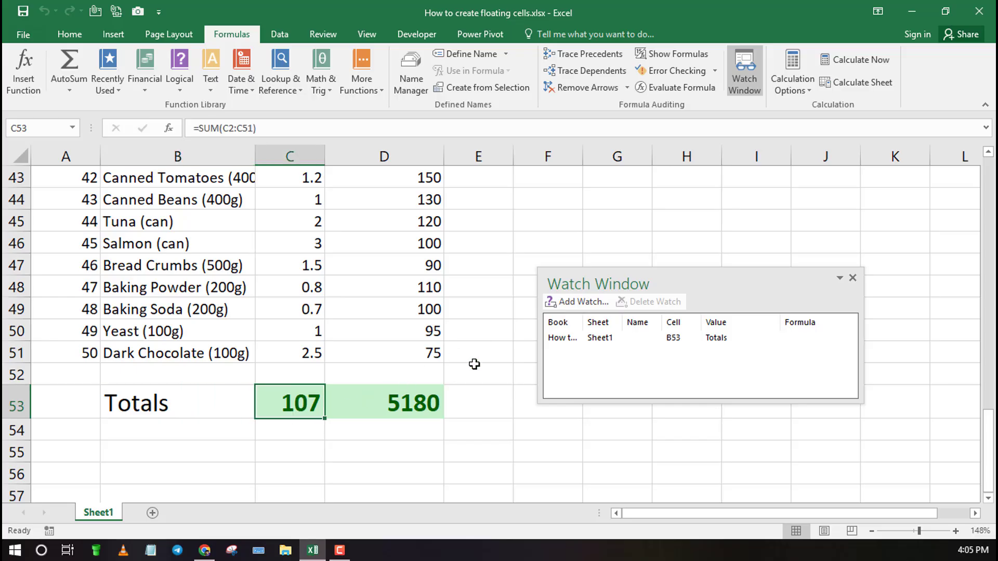
pyautogui.click(578, 302)
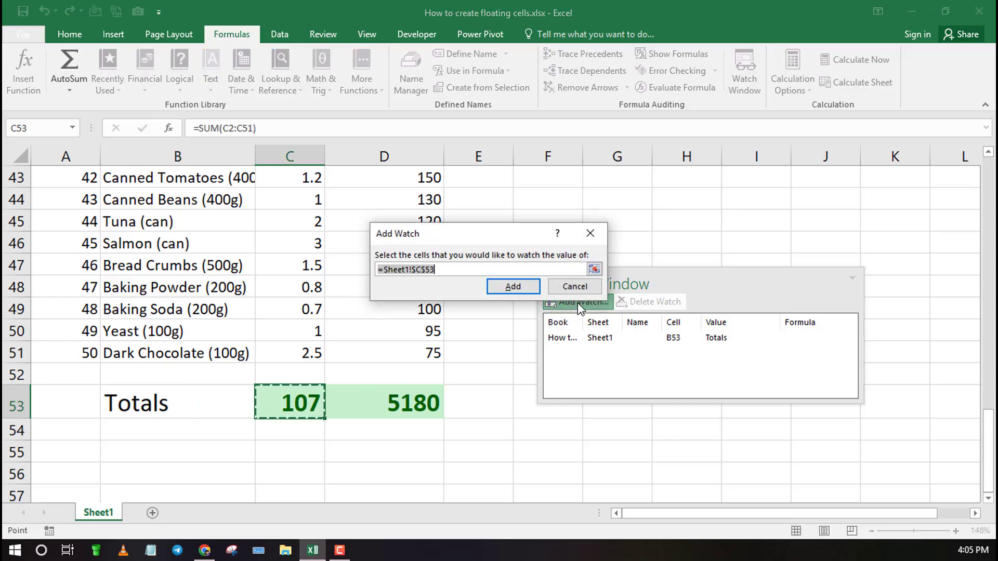
pyautogui.click(509, 289)
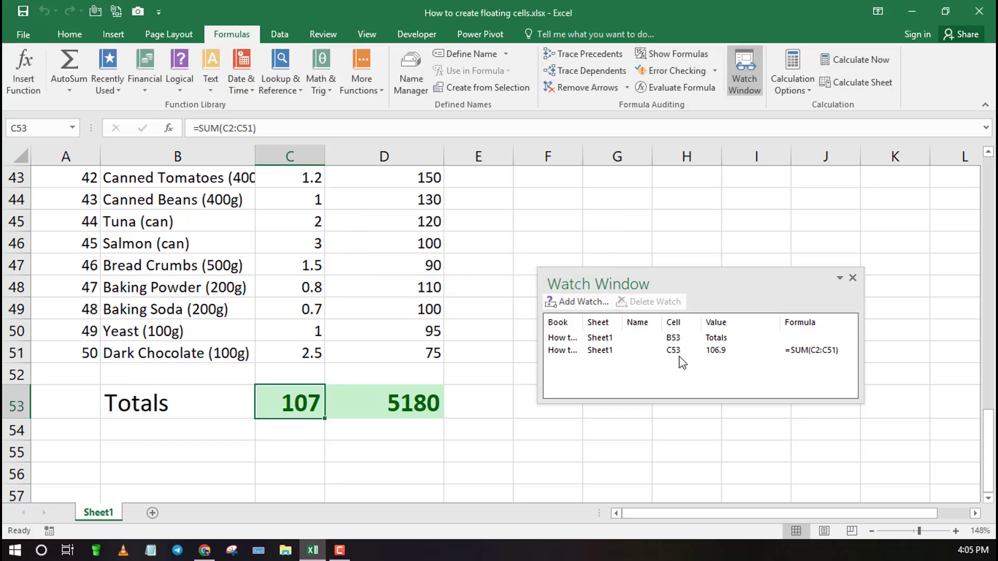
pyautogui.click(410, 399)
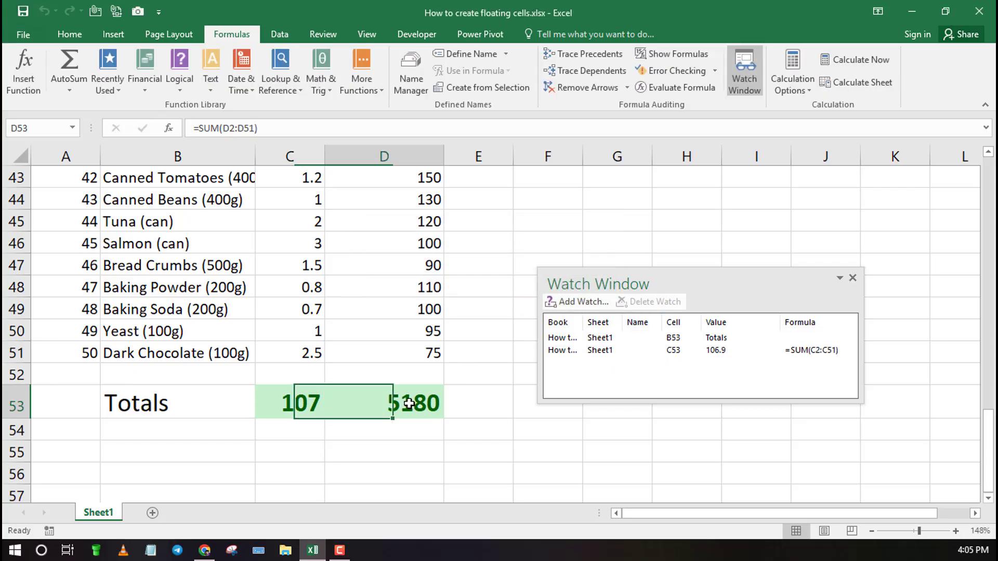
pyautogui.click(578, 301)
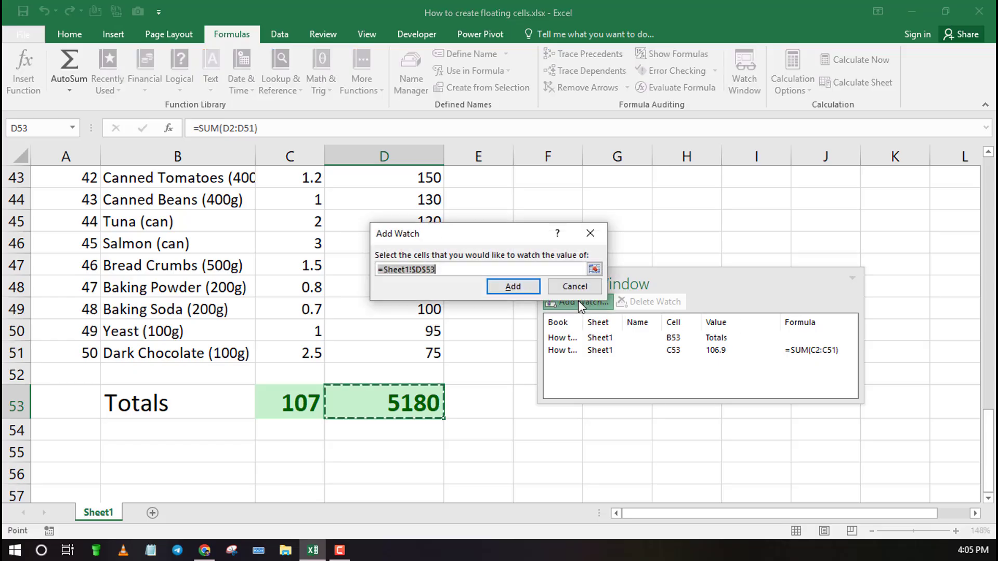
pyautogui.click(518, 289)
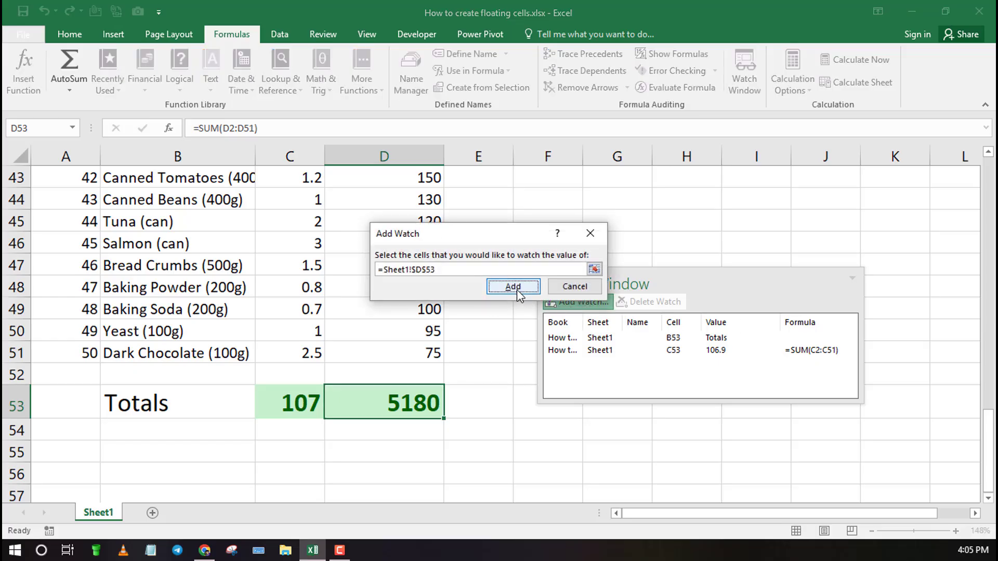
pyautogui.click(711, 364)
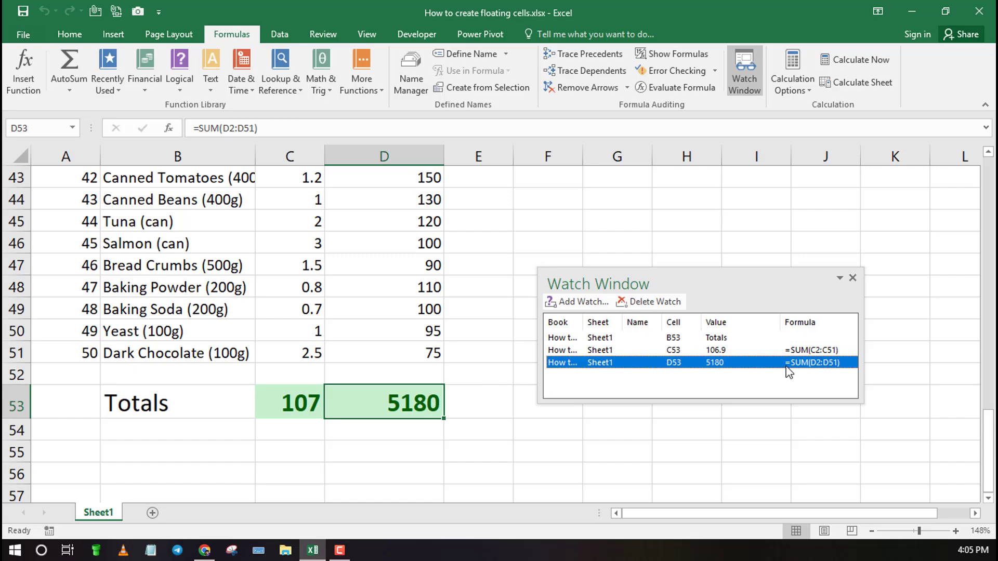
# Check the B53, C53 and D53 entries listed in the Watch Window
pyautogui.click(724, 339)
pyautogui.click(716, 351)
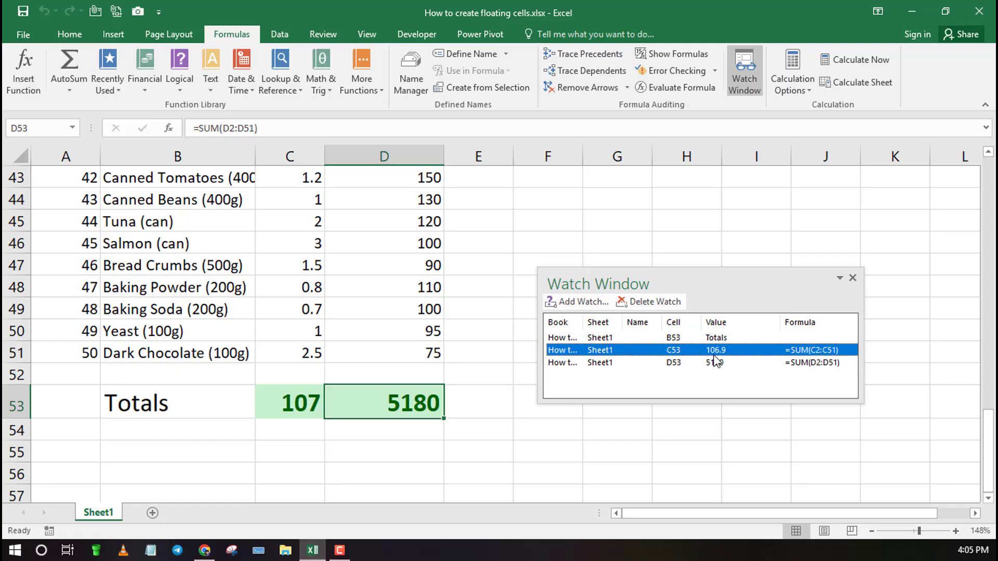
pyautogui.click(715, 362)
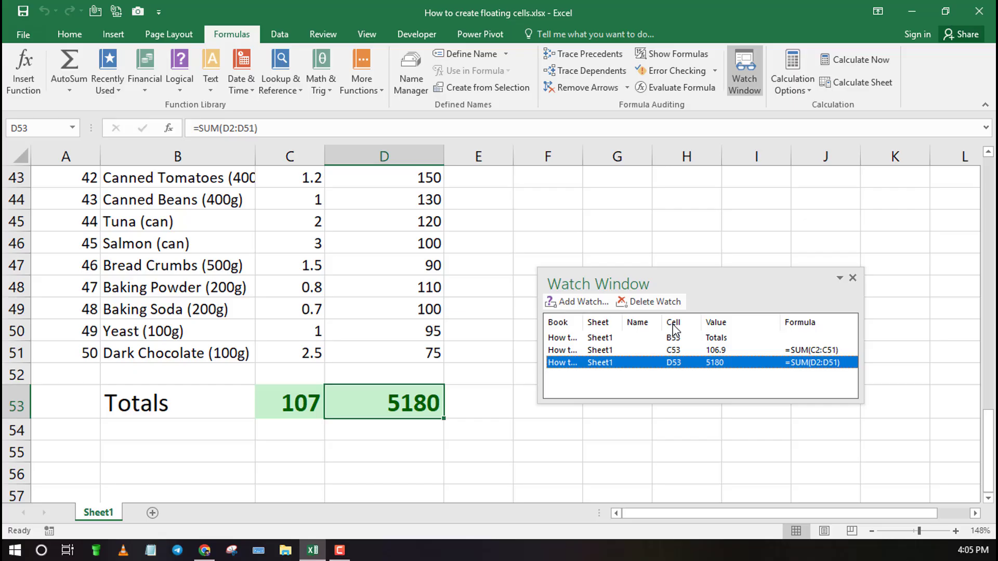
pyautogui.click(426, 311)
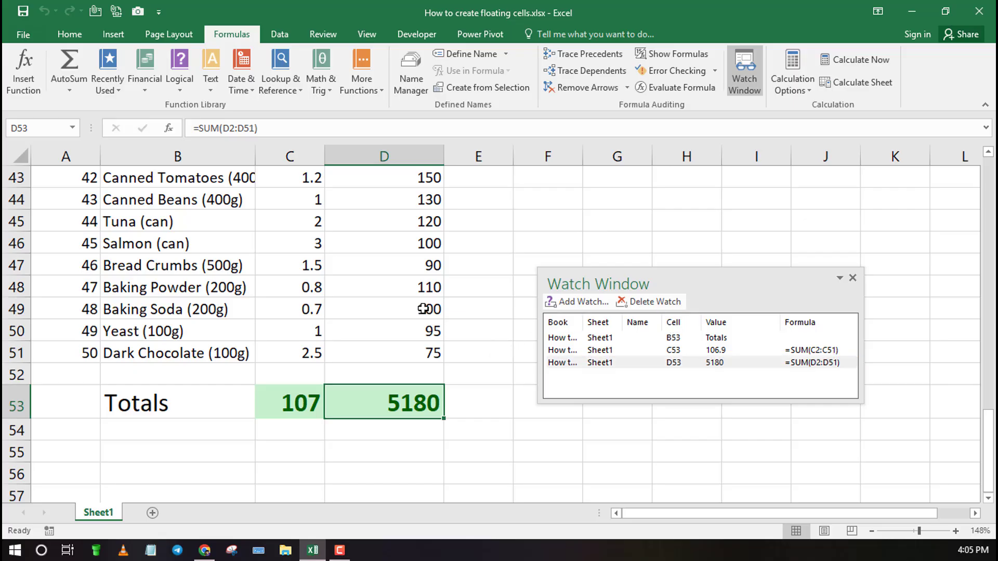
# Drag the Watch Window to float over columns E–I beside the product table
pyautogui.scroll(7, 446, 291)
pyautogui.scroll(7, 445, 291)
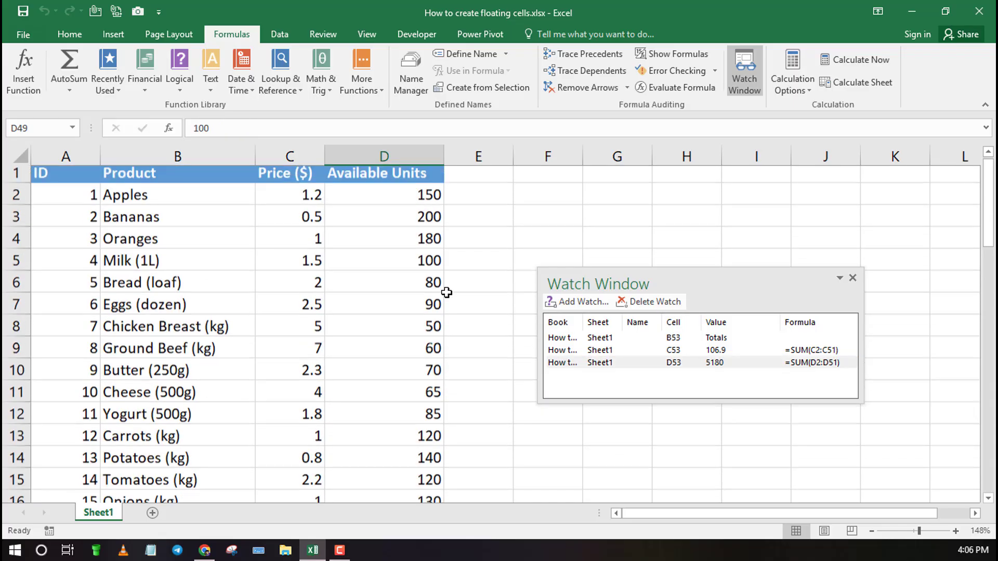
pyautogui.moveTo(697, 288); pyautogui.dragTo(642, 217)
pyautogui.scroll(-6, 411, 237)
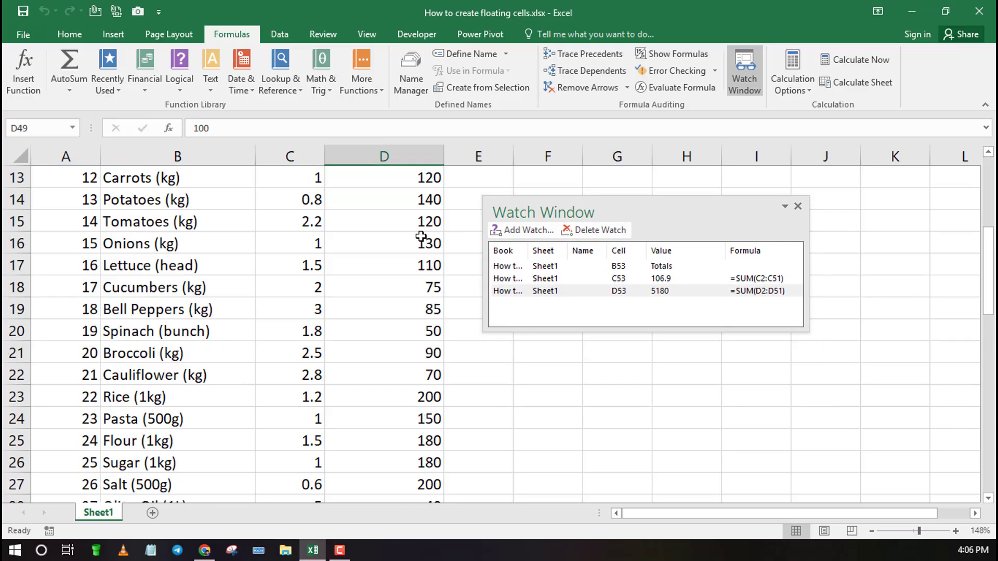
pyautogui.scroll(2, 452, 232)
pyautogui.click(567, 294)
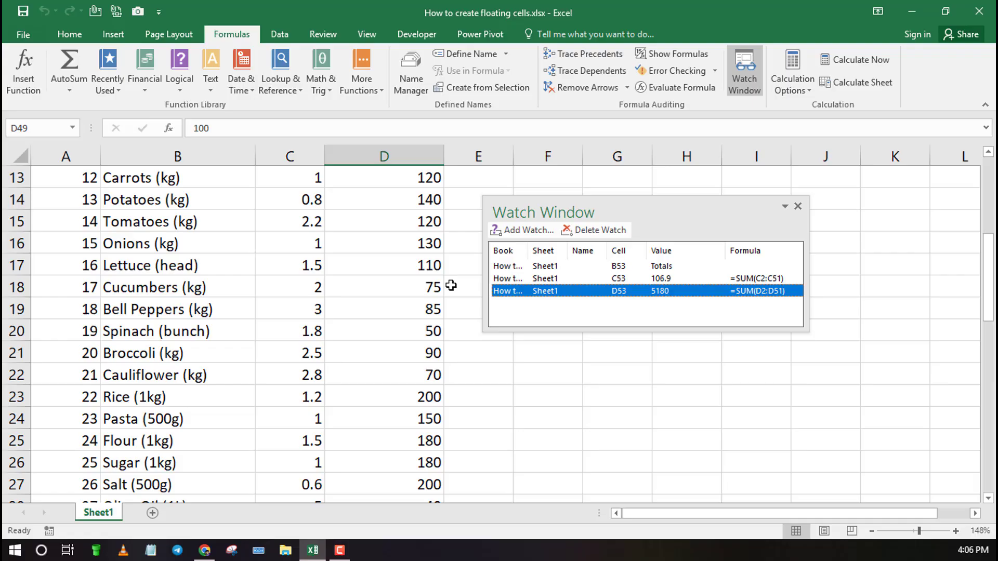
# Change Cucumbers' units in D18 from 75 to 70
pyautogui.doubleClick(438, 287)
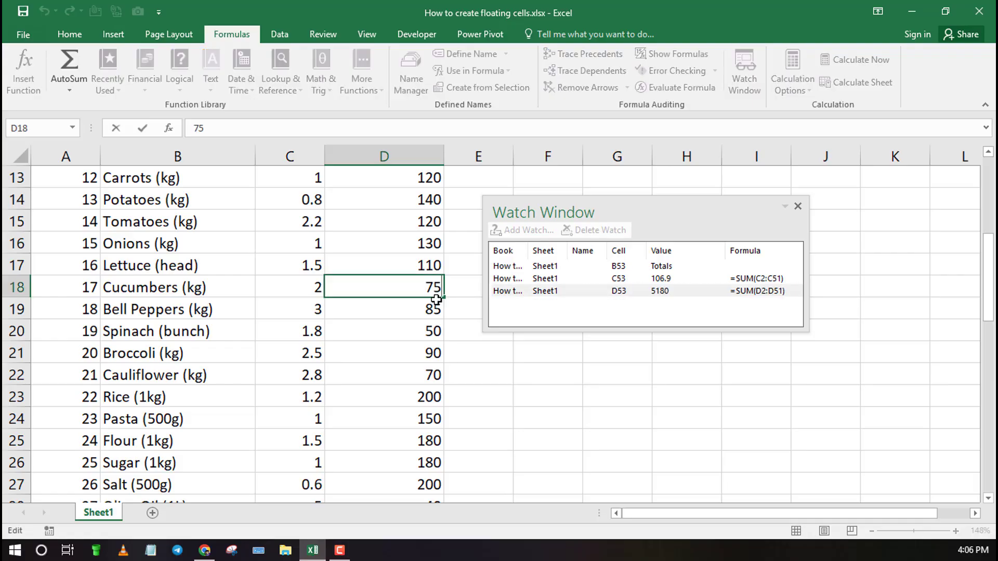
pyautogui.press('BackSpace')
pyautogui.write('0')
pyautogui.press('Return')
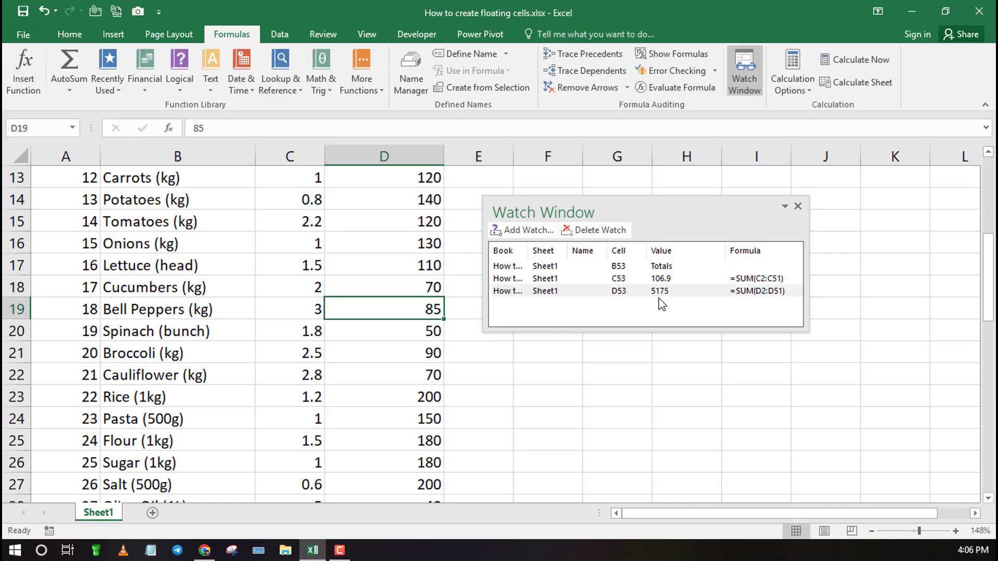
# Change Cucumbers' price in C18 to 52
pyautogui.click(327, 279)
pyautogui.doubleClick(306, 292)
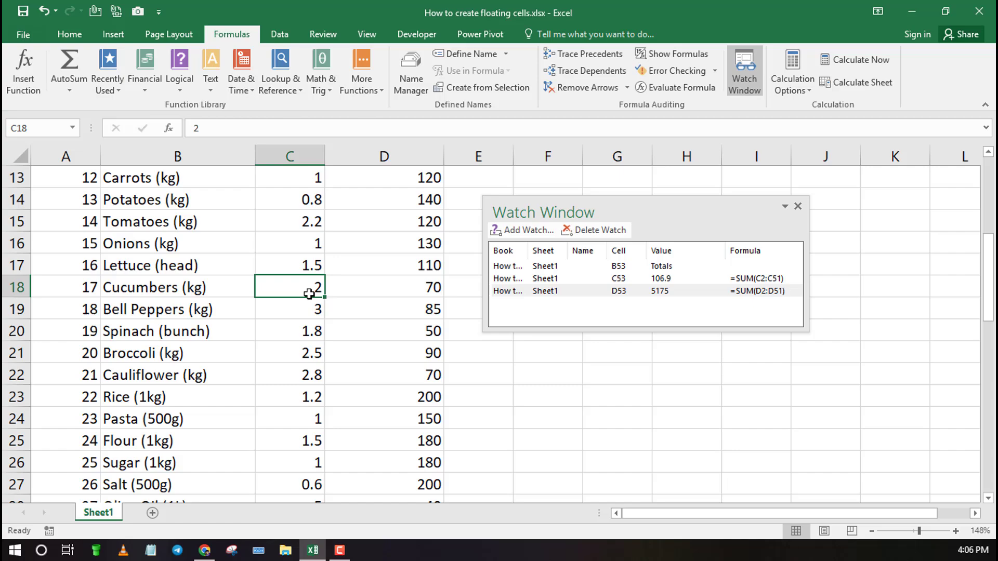
pyautogui.write('5')
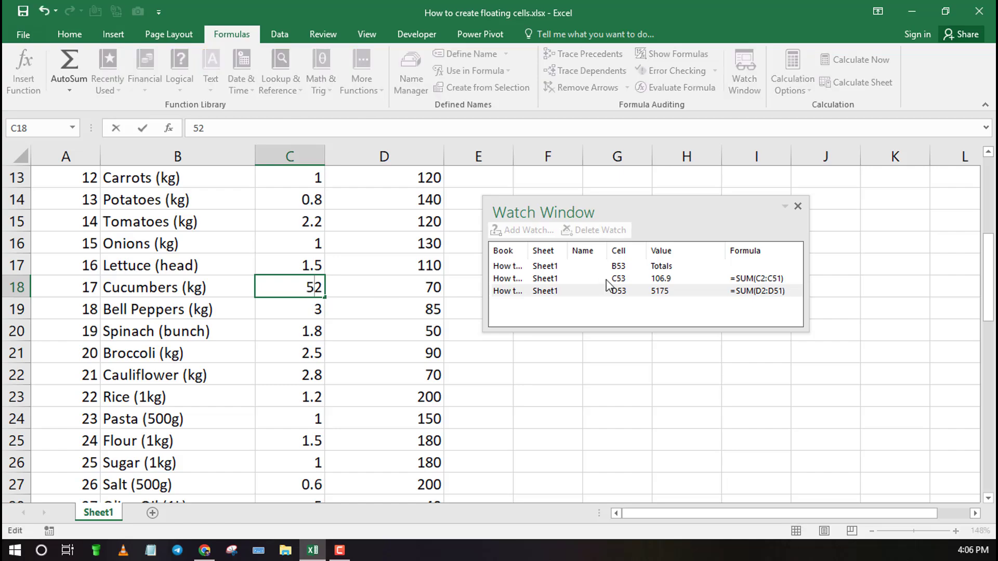
pyautogui.click(659, 283)
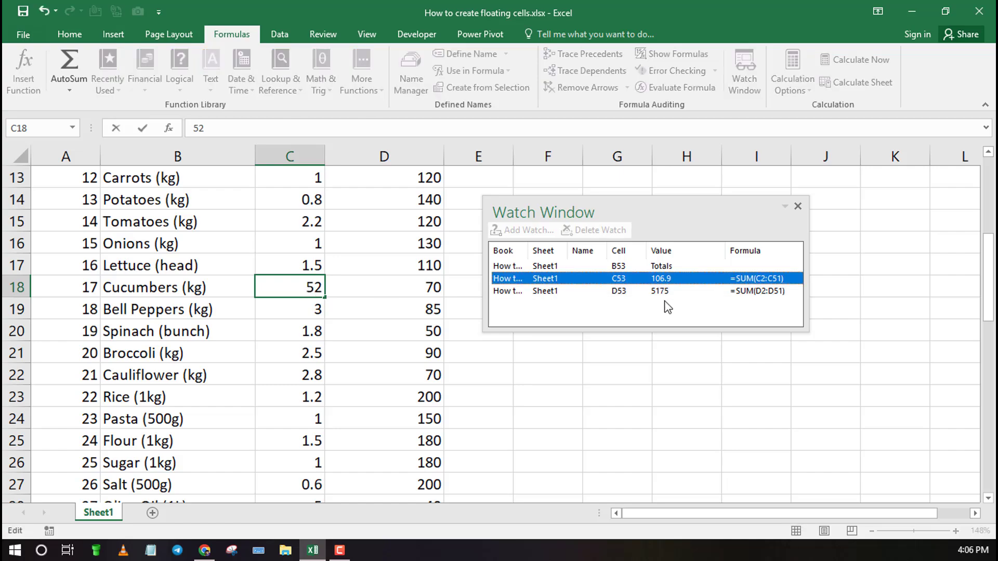
pyautogui.click(320, 325)
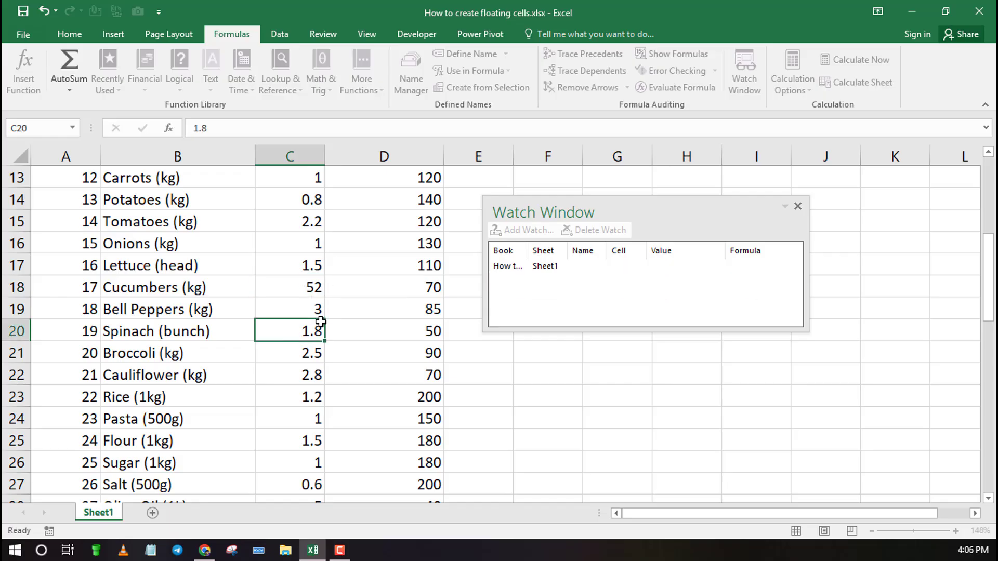
# Change Spinach's price in C20 from 1.8 to 1.9
pyautogui.doubleClick(323, 332)
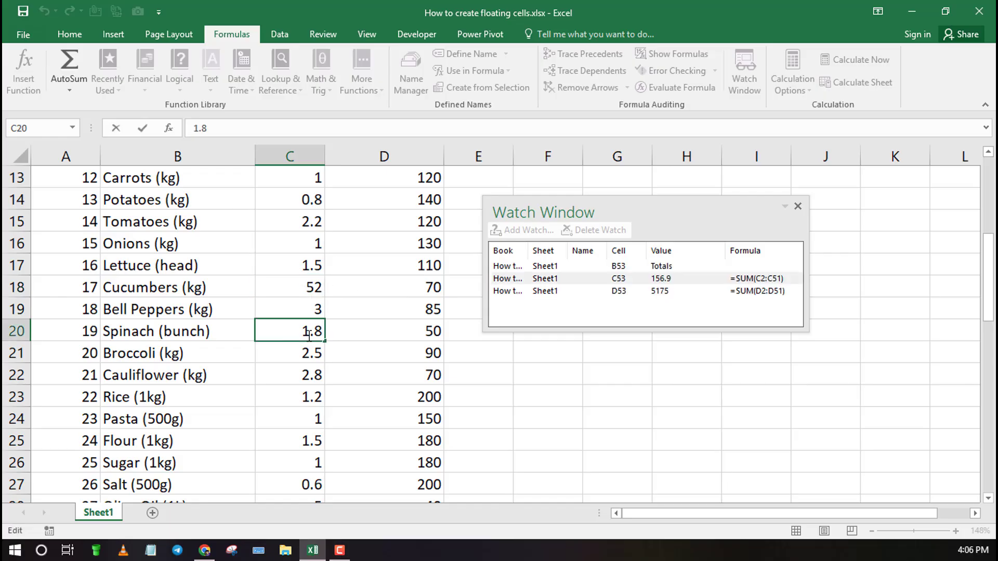
pyautogui.press('BackSpace')
pyautogui.write('9')
pyautogui.click(609, 318)
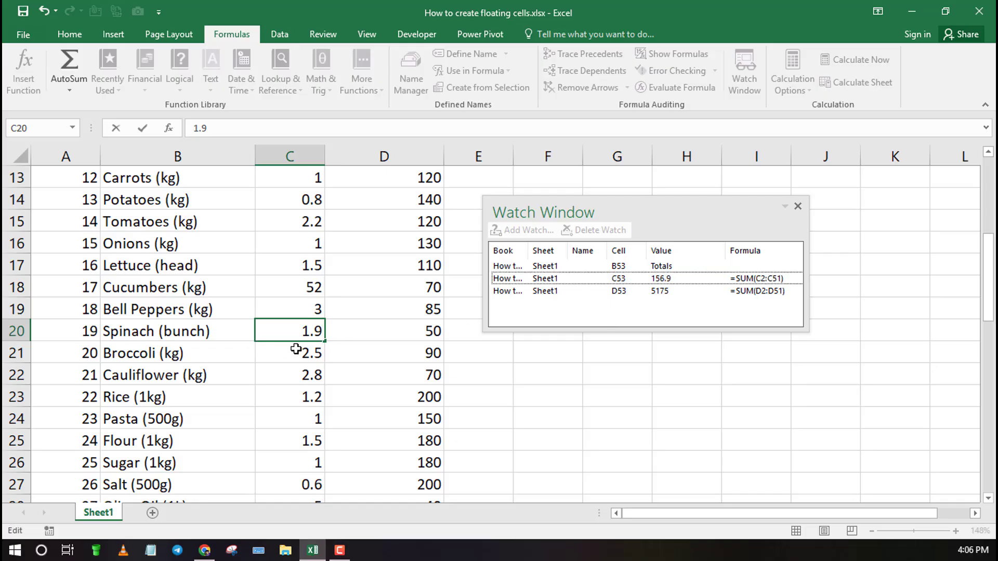
pyautogui.click(320, 357)
# Reposition the Watch Window lower over the table, clear of column D
pyautogui.scroll(4, 608, 482)
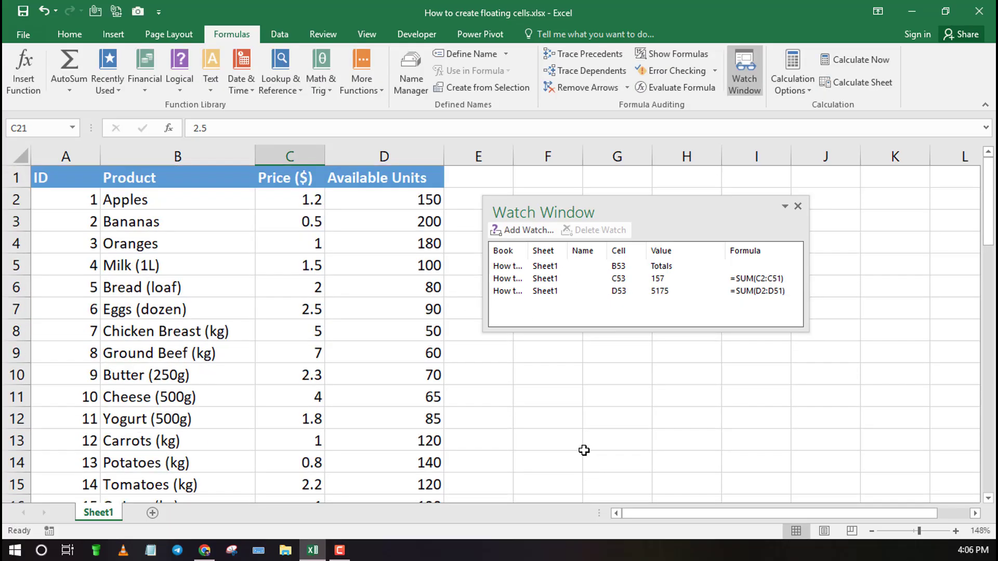
pyautogui.scroll(-6, 411, 366)
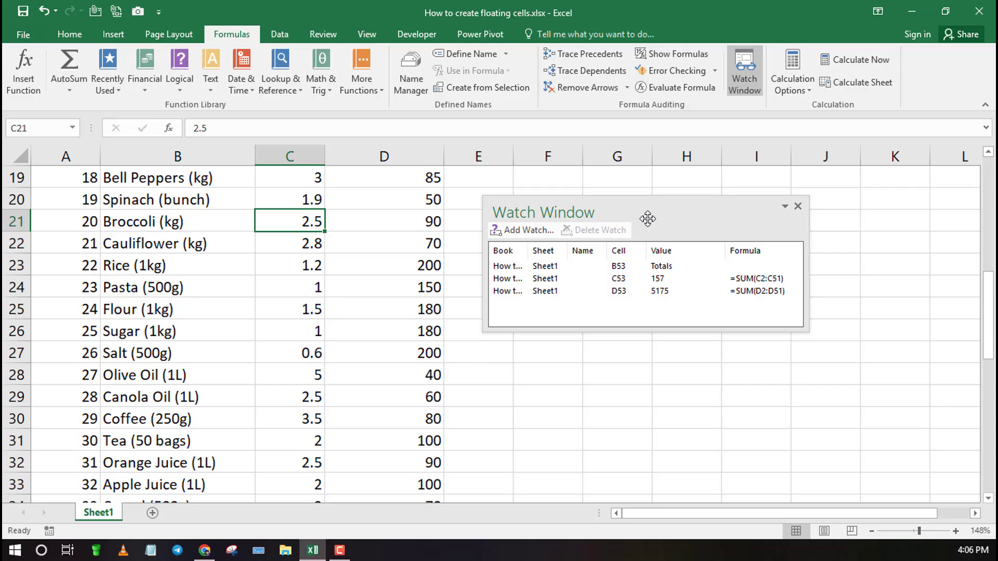
pyautogui.moveTo(646, 219); pyautogui.dragTo(604, 242)
pyautogui.scroll(-20, 550, 383)
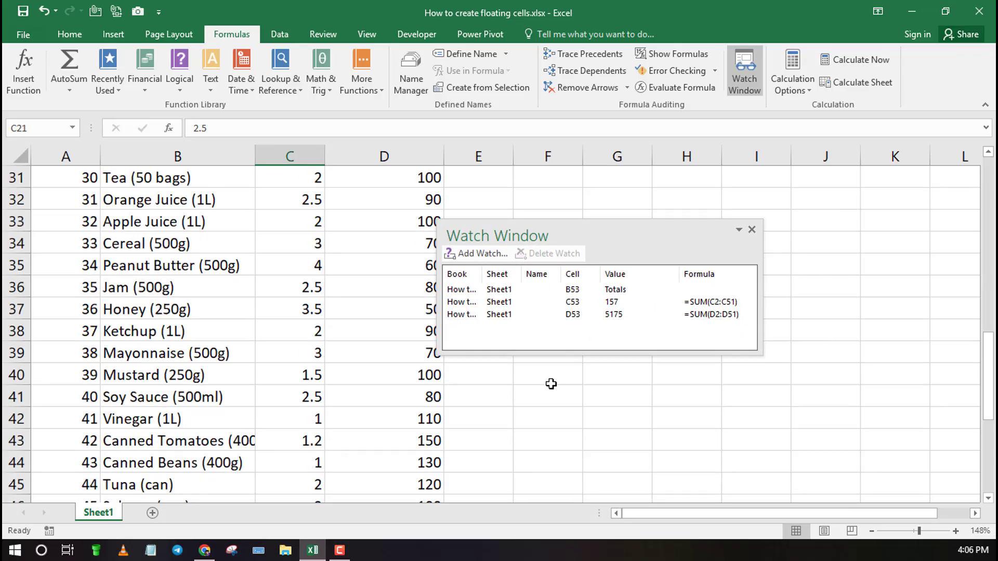
pyautogui.scroll(-9, 470, 372)
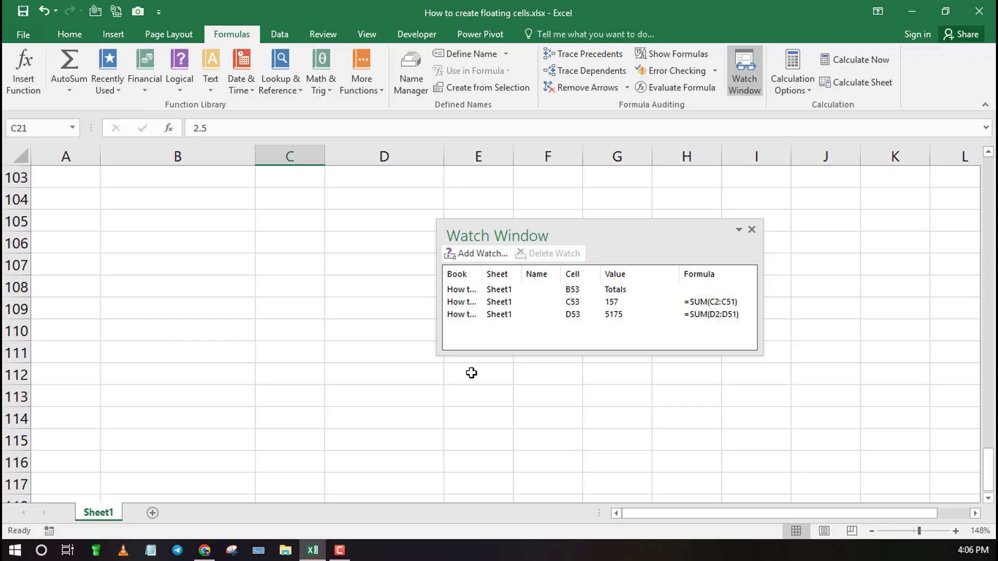
pyautogui.scroll(6, 465, 370)
pyautogui.scroll(16, 461, 369)
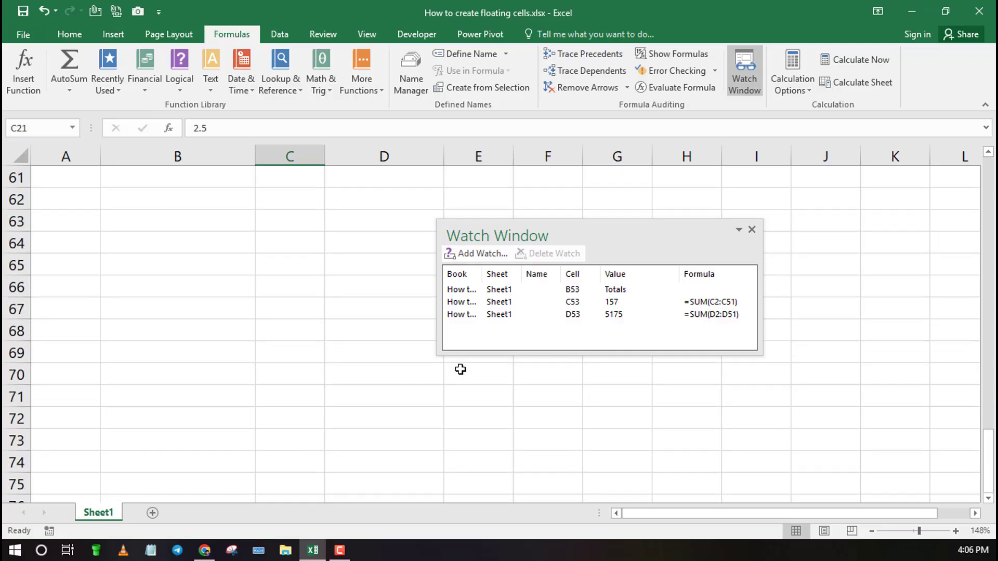
pyautogui.moveTo(552, 233); pyautogui.dragTo(621, 232)
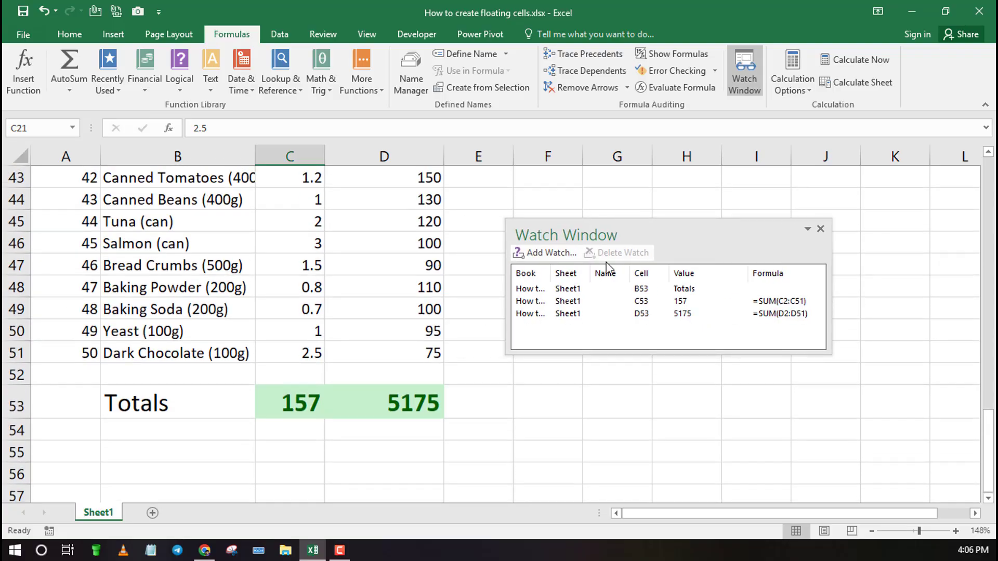
# Compare the watched totals with cells C53 and D53, now reading 157 and 5175
pyautogui.click(677, 303)
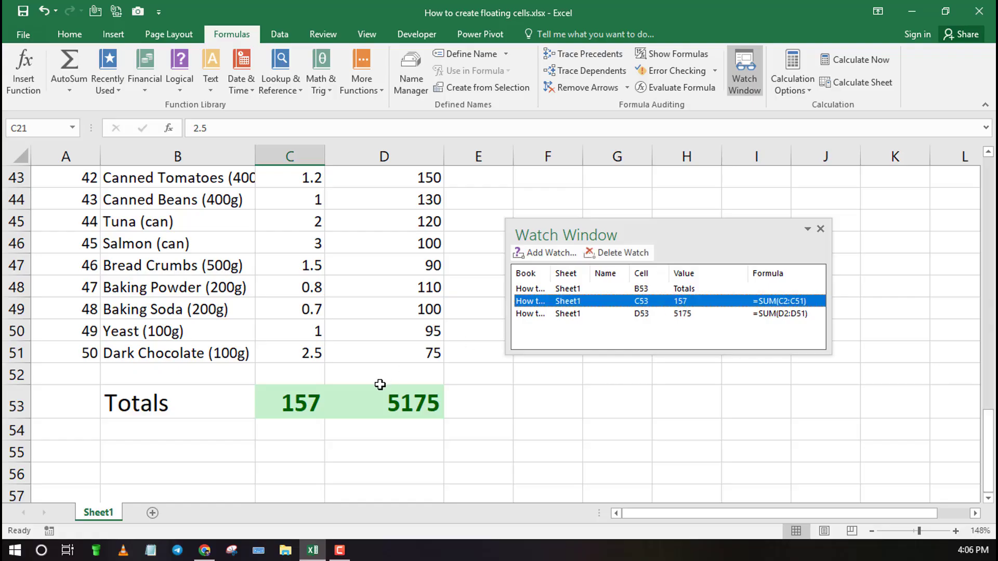
pyautogui.click(318, 396)
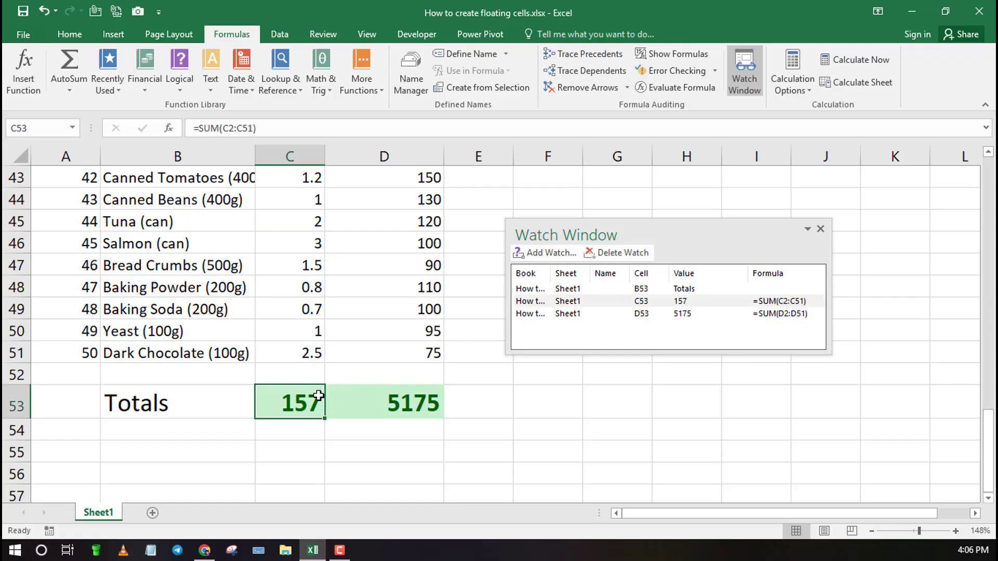
pyautogui.click(404, 403)
pyautogui.click(685, 313)
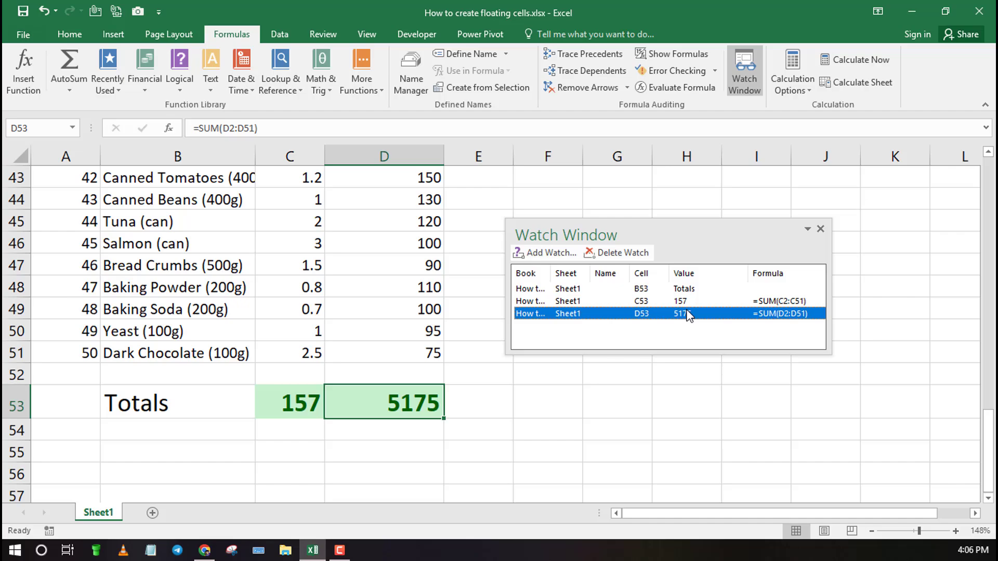
pyautogui.doubleClick(431, 221)
pyautogui.scroll(14, 498, 213)
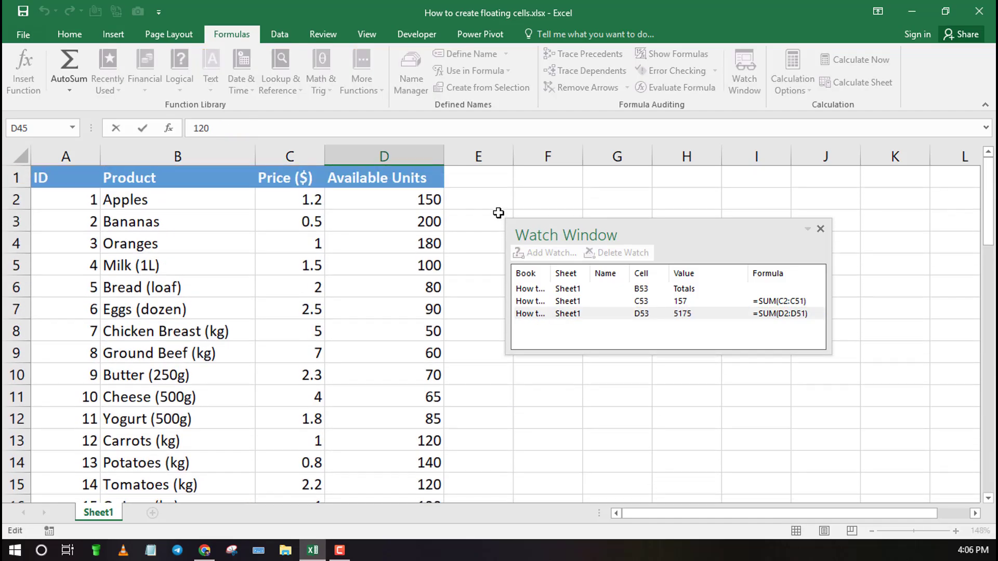
pyautogui.click(821, 231)
pyautogui.click(694, 237)
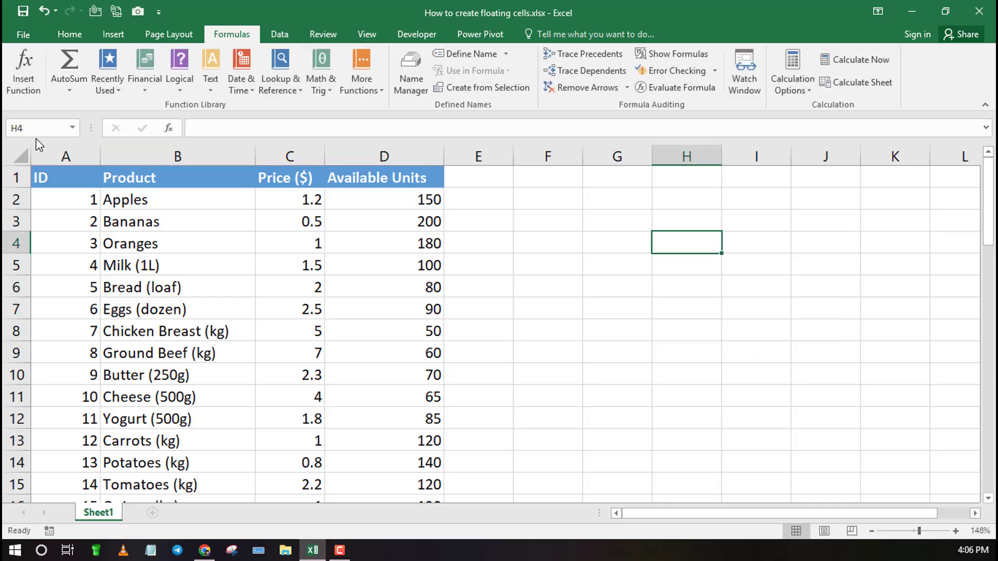
pyautogui.click(16, 178)
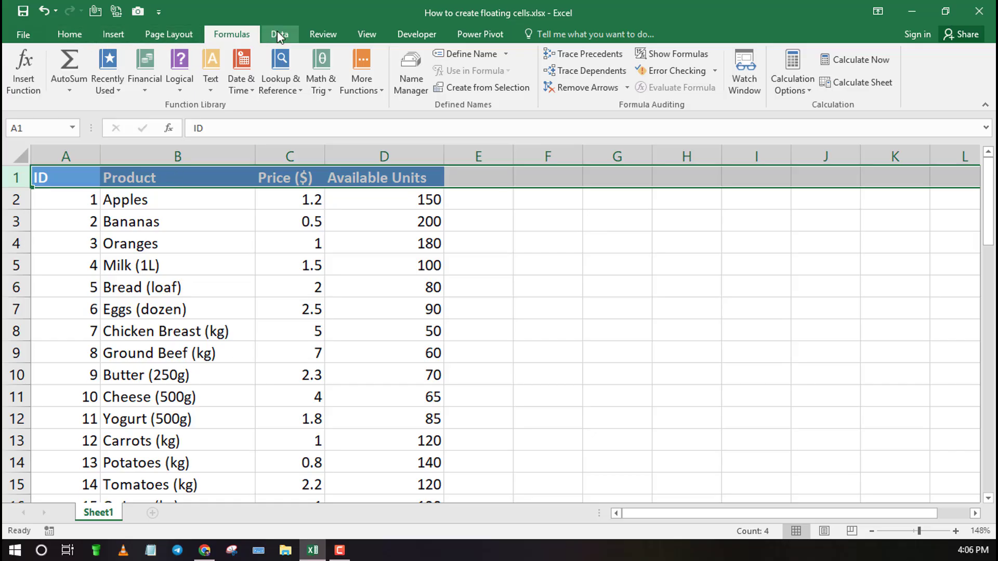
pyautogui.click(359, 35)
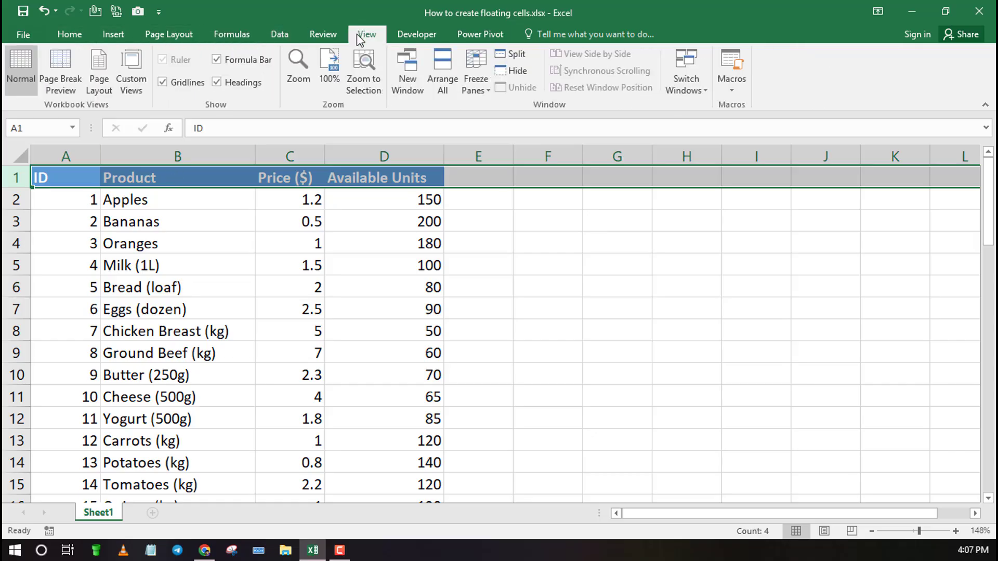
pyautogui.click(483, 93)
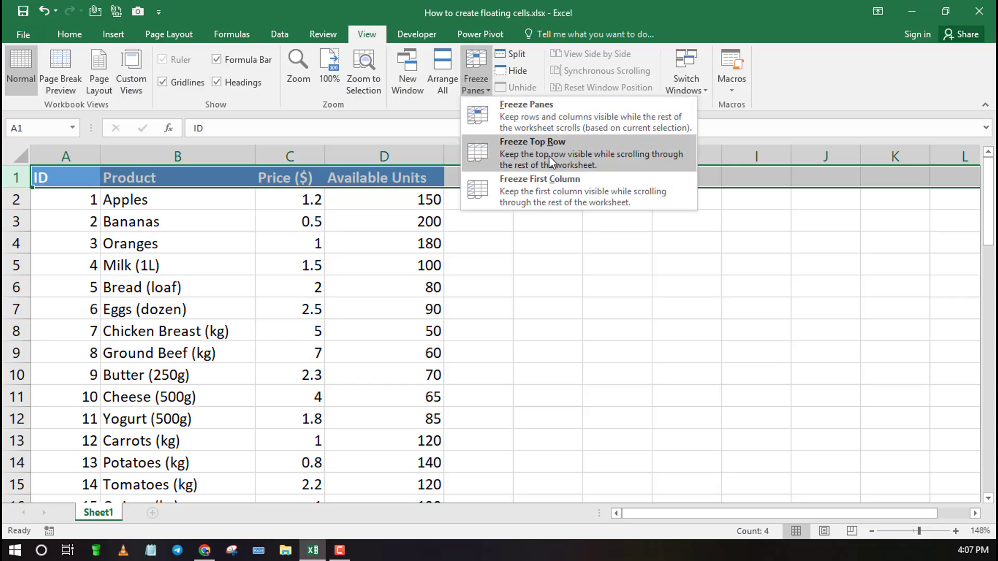
pyautogui.click(535, 154)
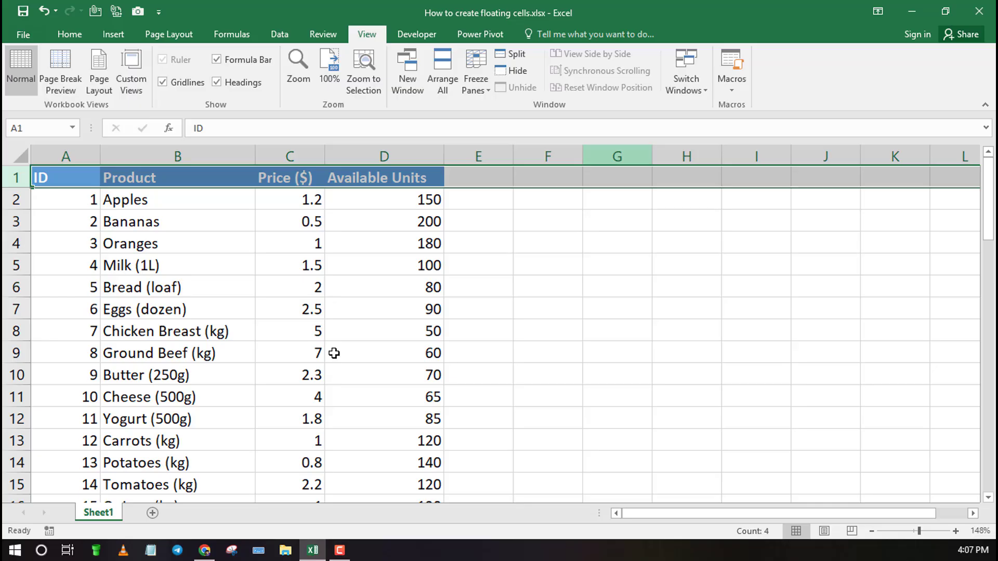
pyautogui.scroll(-10, 336, 346)
pyautogui.scroll(-4, 450, 292)
pyautogui.click(528, 294)
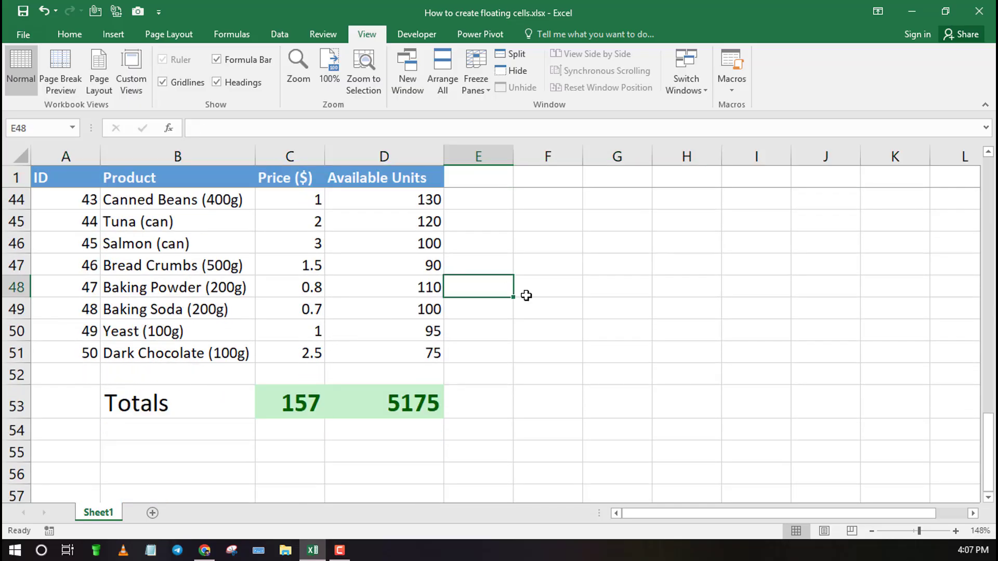
pyautogui.scroll(14, 528, 294)
pyautogui.scroll(-20, 528, 295)
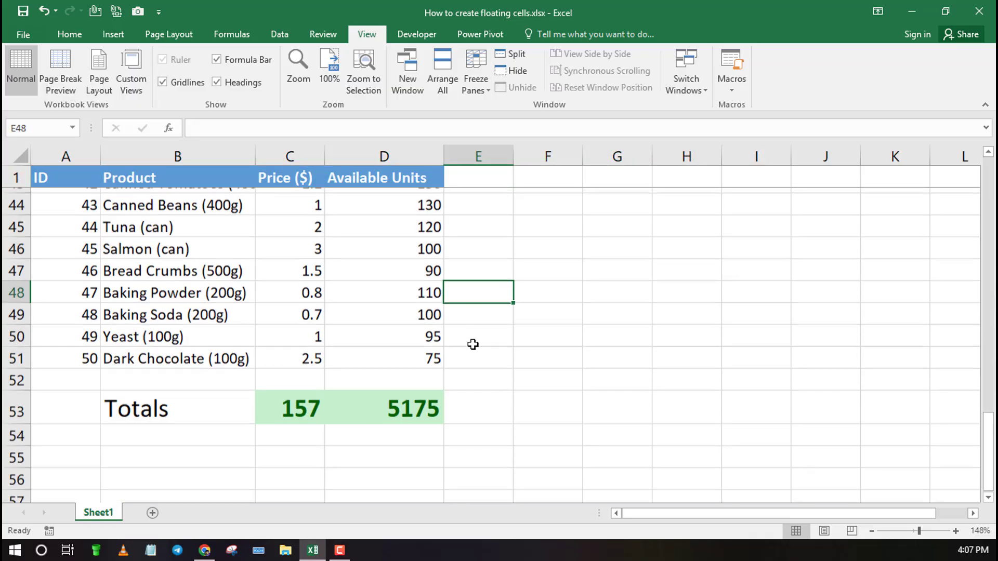
pyautogui.scroll(4, 325, 296)
pyautogui.scroll(4, 325, 295)
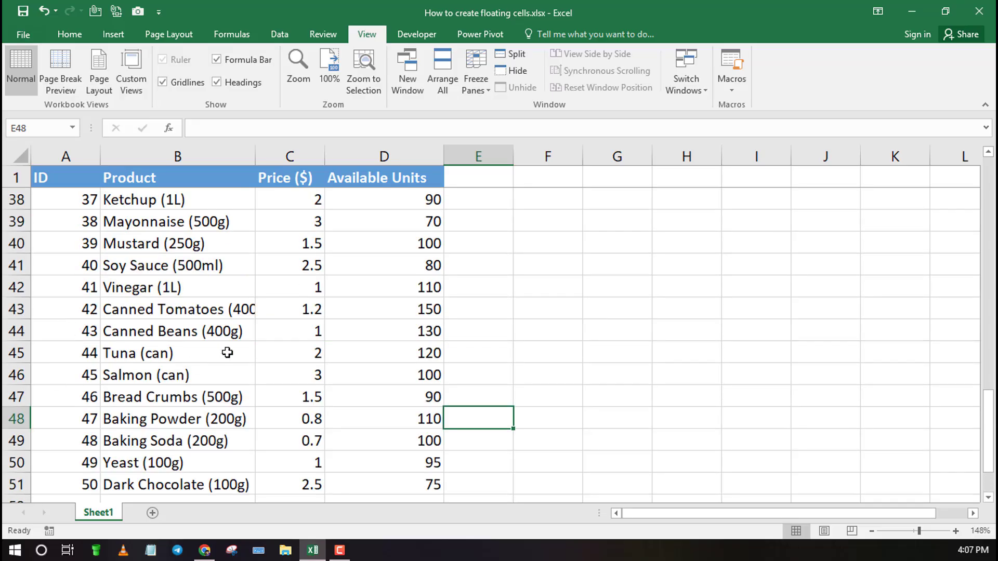
pyautogui.scroll(12, 343, 323)
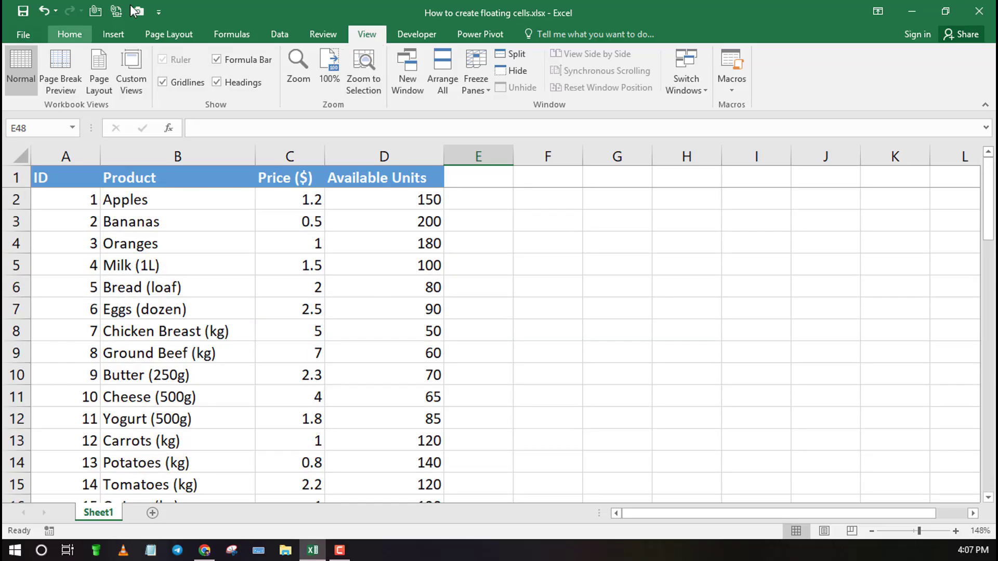
pyautogui.click(493, 282)
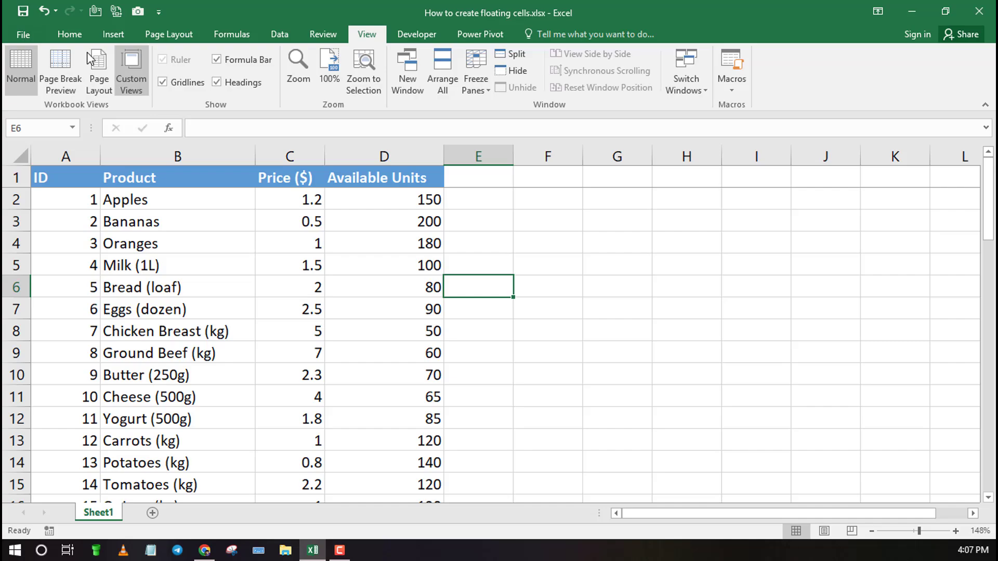
pyautogui.click(33, 32)
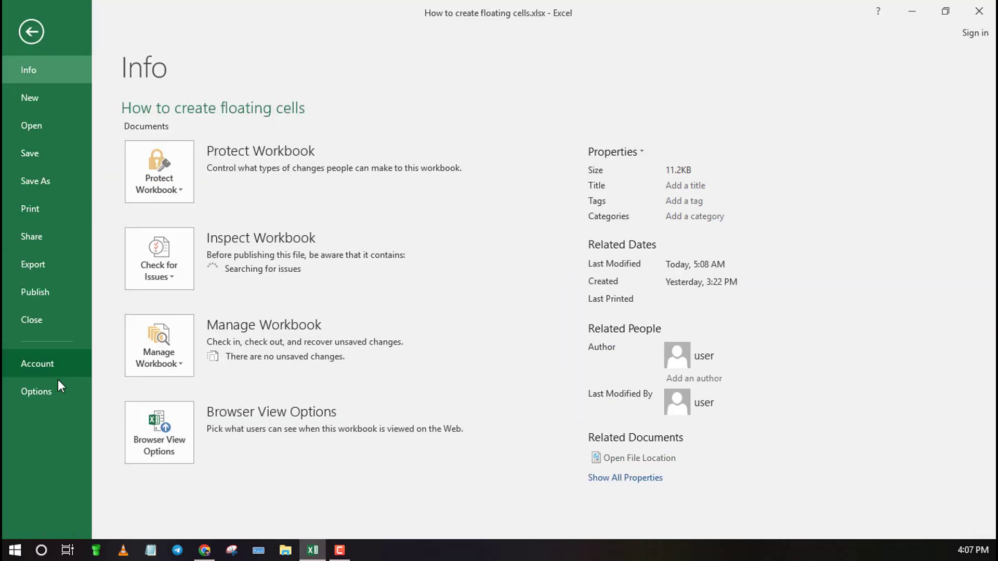
pyautogui.press('Escape')
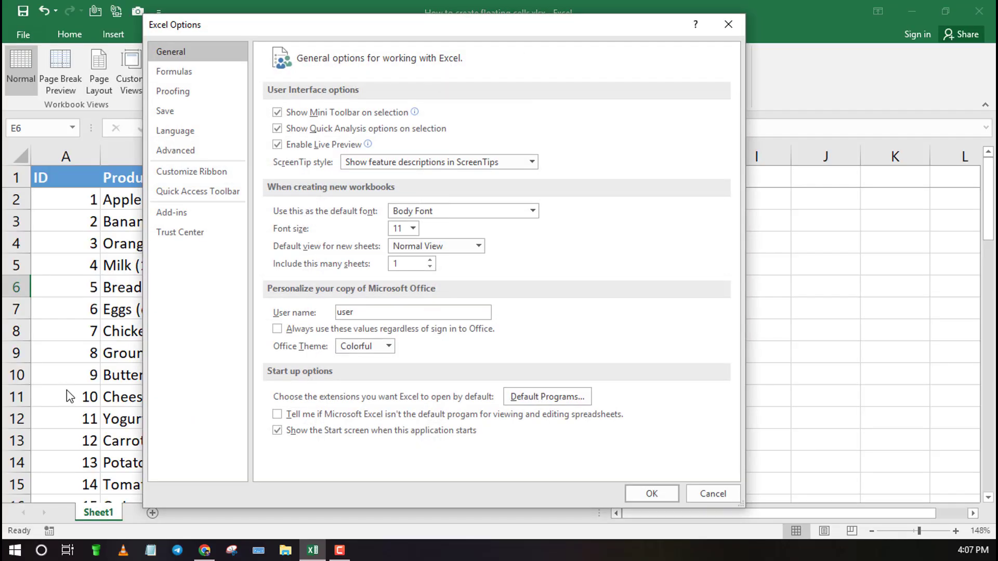
pyautogui.click(174, 175)
pyautogui.click(175, 192)
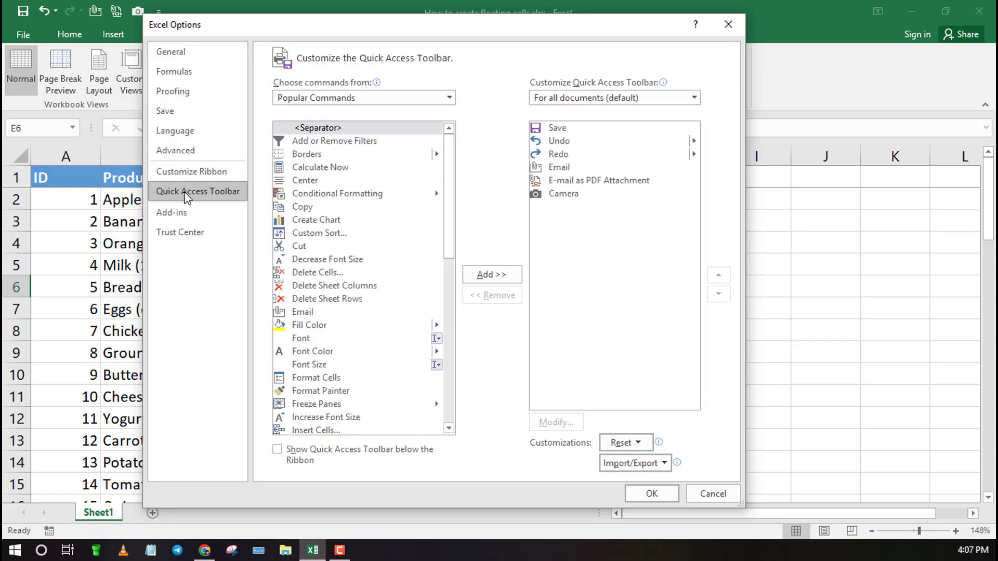
pyautogui.click(322, 98)
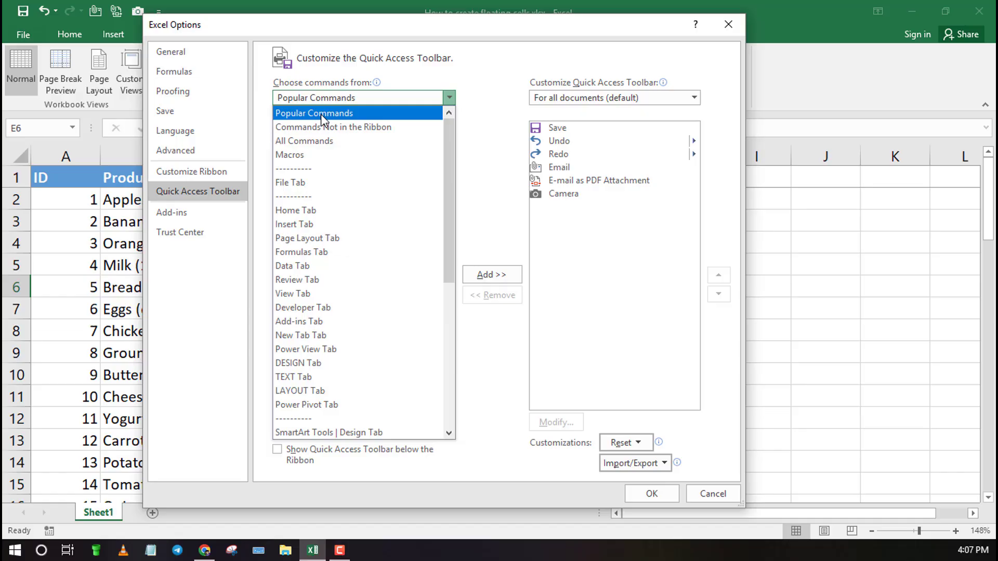
pyautogui.click(306, 141)
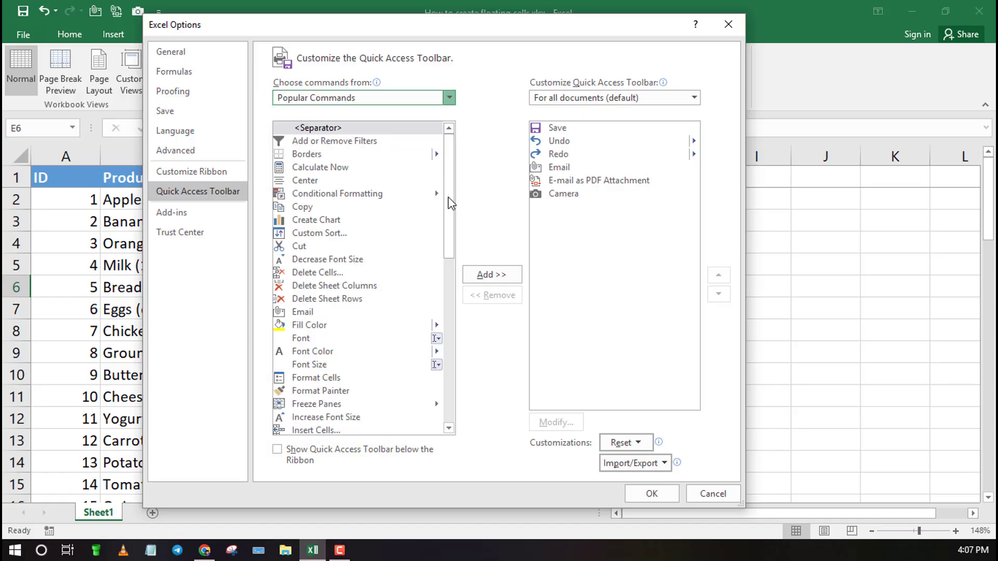
pyautogui.scroll(-3, 380, 247)
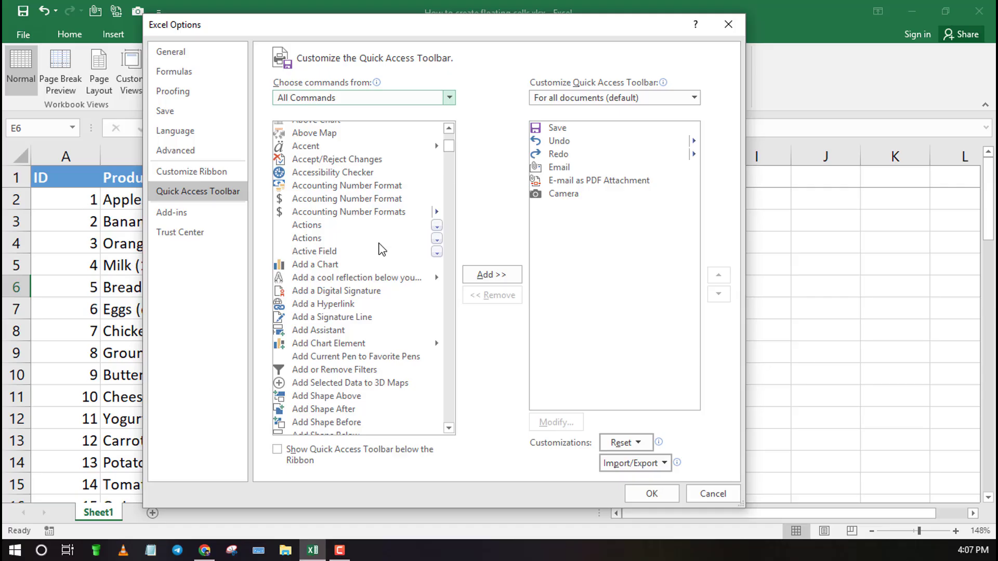
pyautogui.scroll(-20, 379, 248)
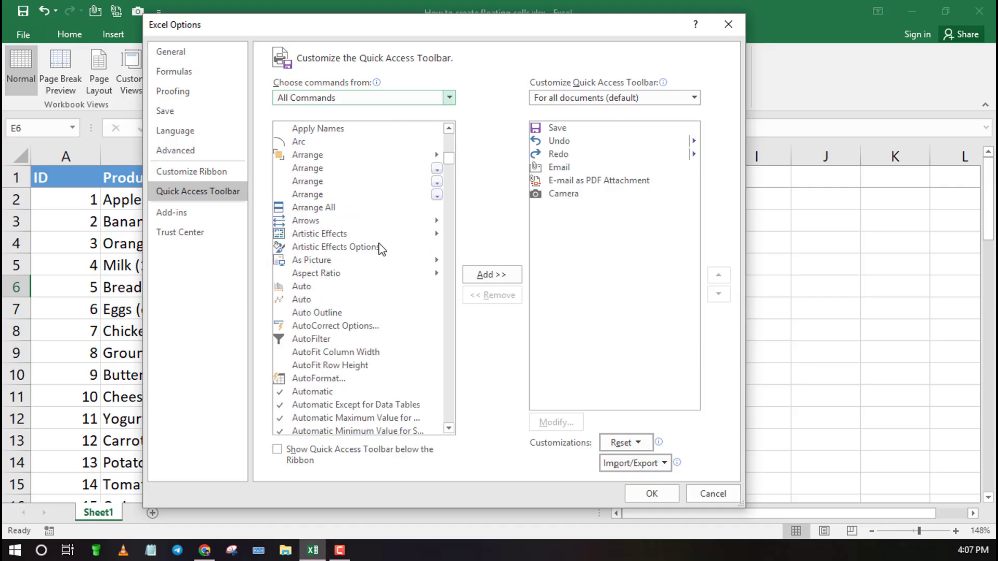
pyautogui.scroll(-20, 382, 248)
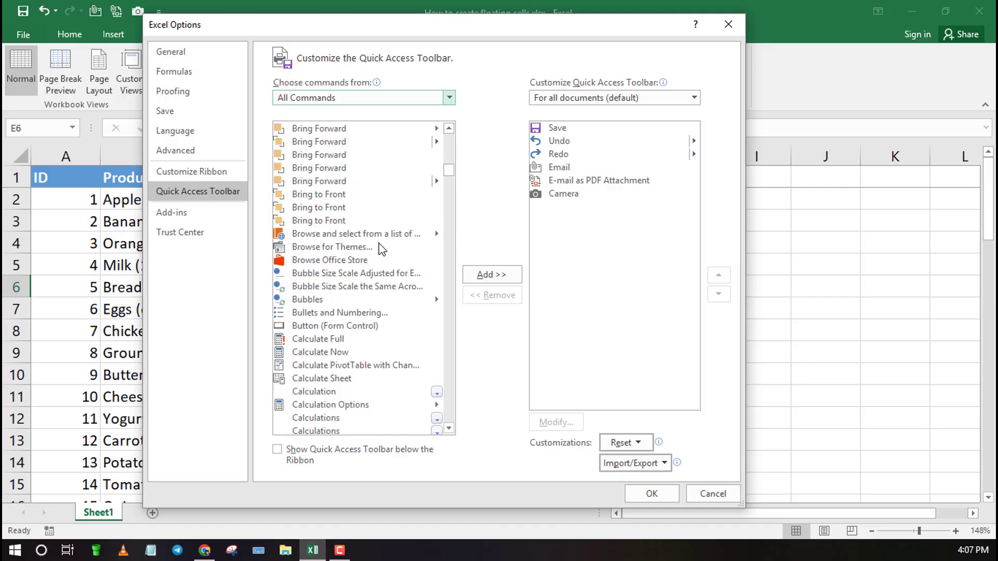
pyautogui.scroll(-5, 382, 248)
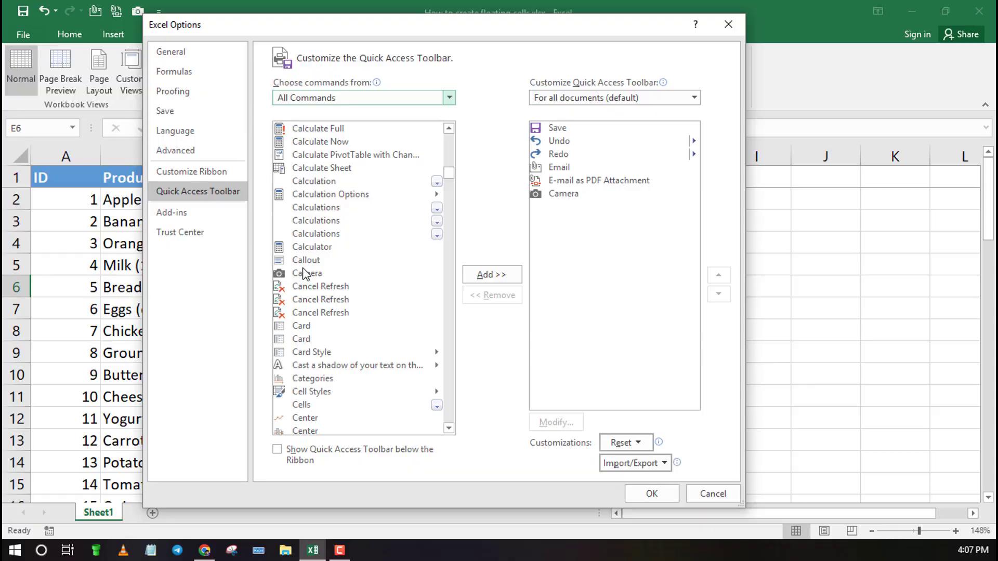
pyautogui.click(305, 274)
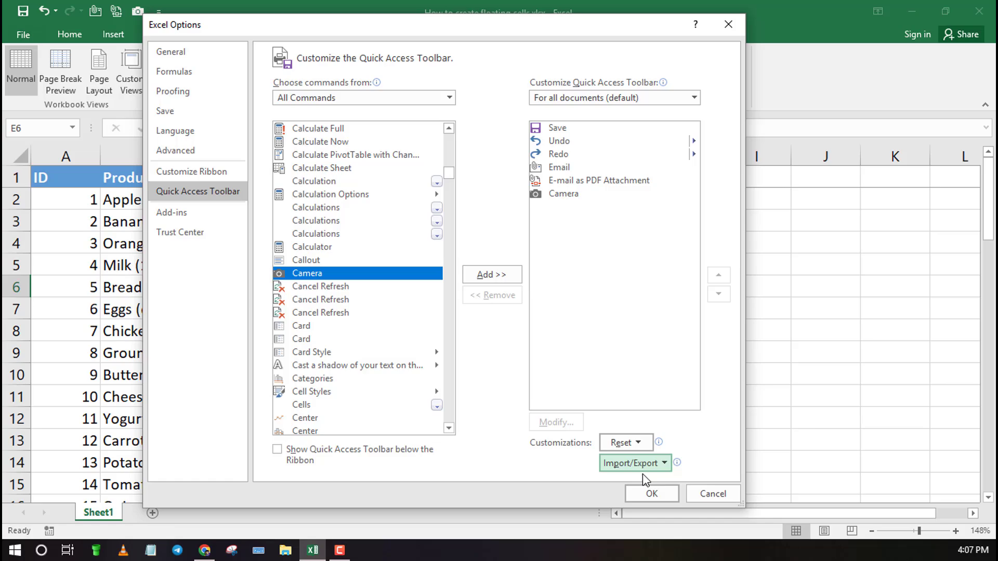
# Select the Totals row B53:D53 and place a linked Camera picture of it on the sheet
pyautogui.click(655, 499)
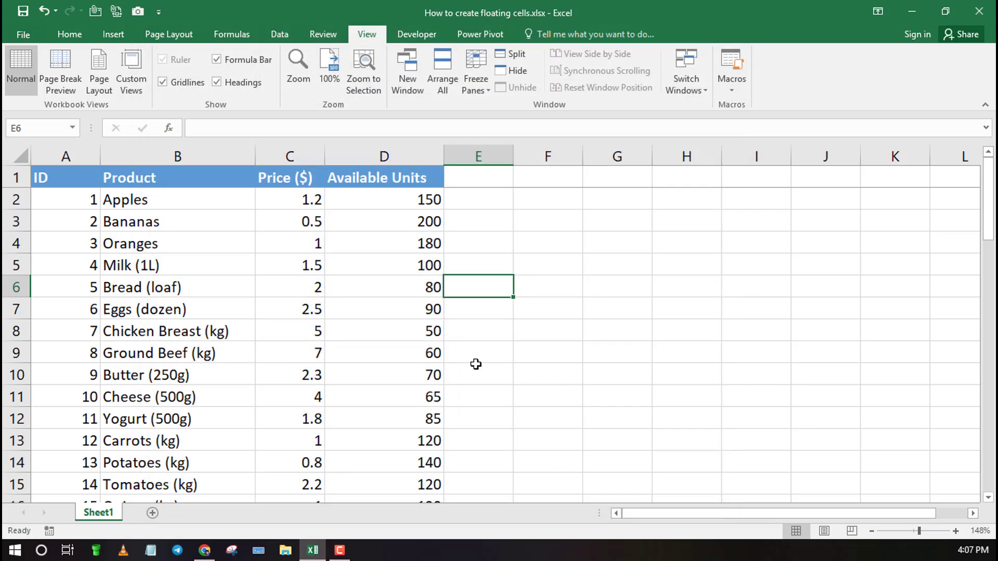
pyautogui.middleClick(358, 295)
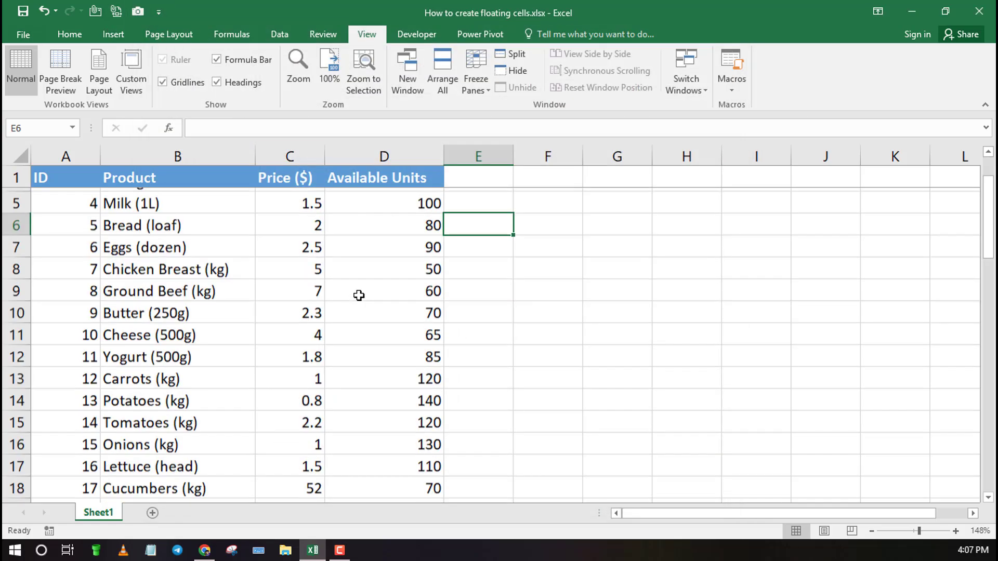
pyautogui.scroll(2, 365, 298)
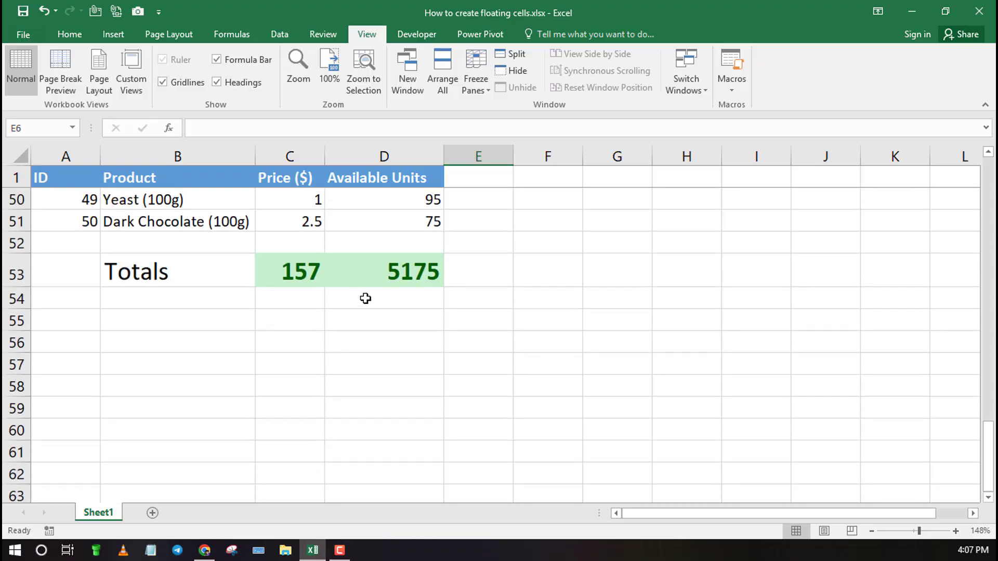
pyautogui.moveTo(438, 269); pyautogui.dragTo(166, 268)
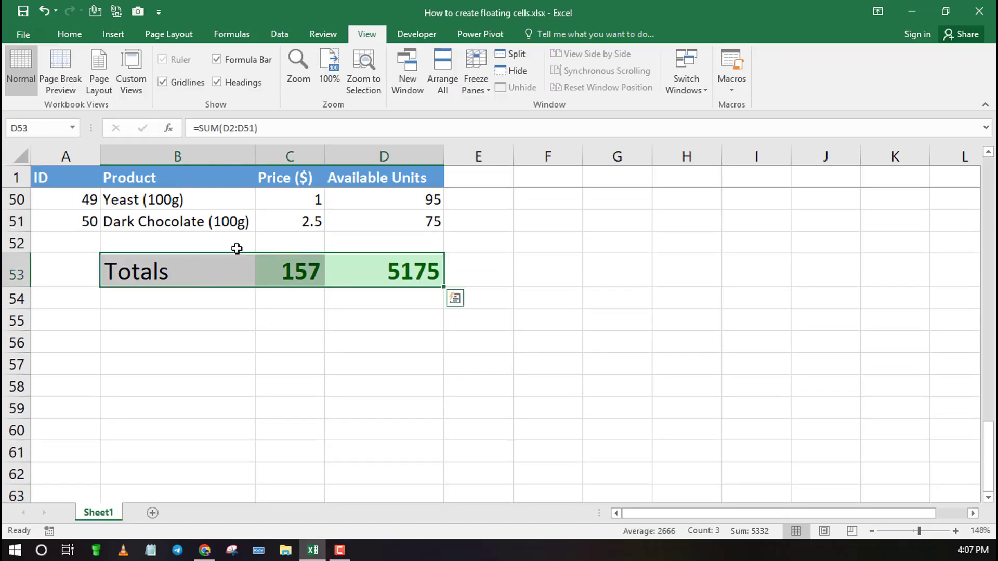
pyautogui.click(136, 11)
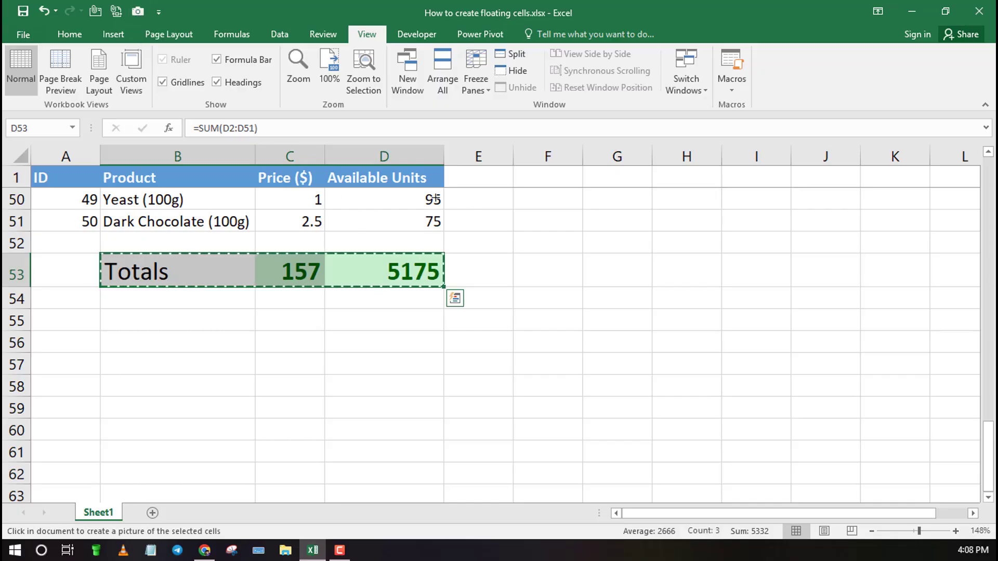
pyautogui.moveTo(446, 252); pyautogui.dragTo(99, 258)
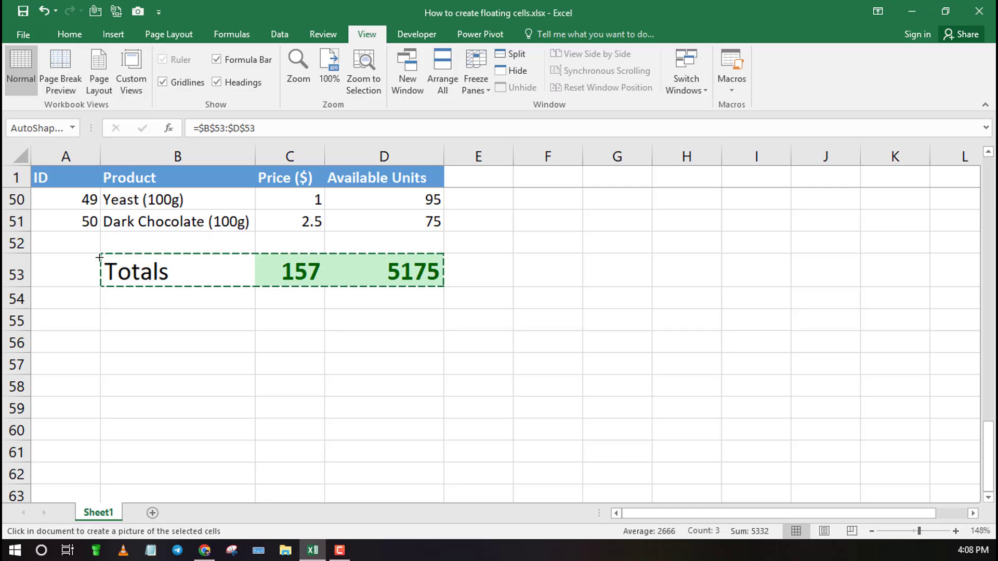
pyautogui.click(99, 257)
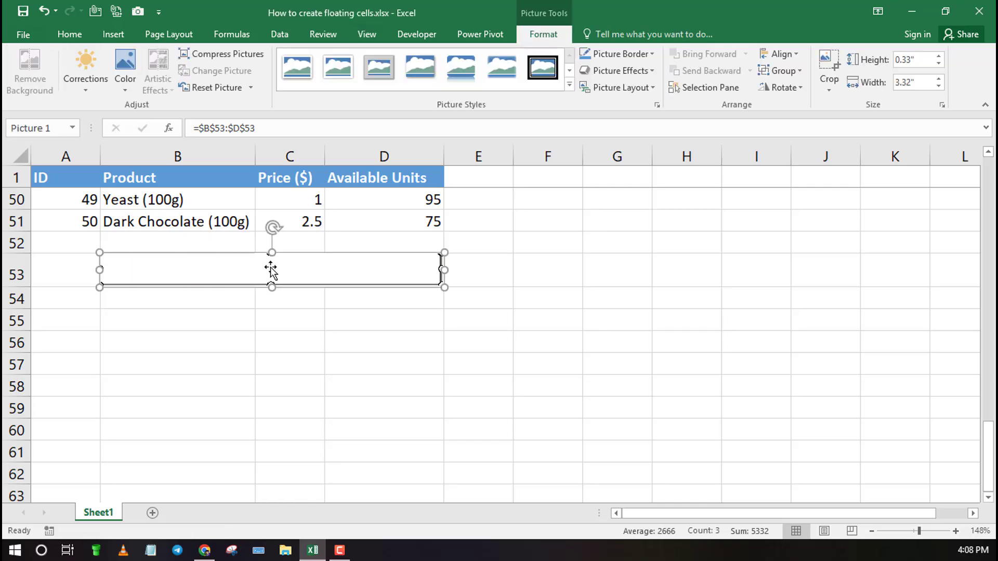
# Drag the Totals Camera picture beside the table, to the right of rows 31–33
pyautogui.moveTo(271, 274); pyautogui.dragTo(582, 212)
pyautogui.scroll(6, 519, 348)
pyautogui.scroll(-6, 572, 348)
pyautogui.scroll(6, 488, 327)
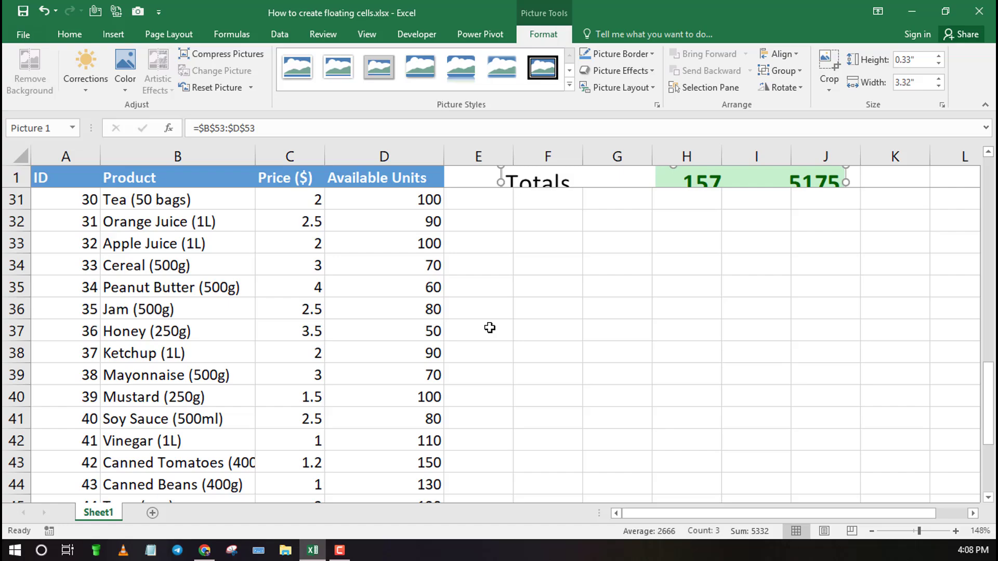
pyautogui.click(590, 330)
pyautogui.moveTo(634, 183); pyautogui.dragTo(650, 260)
pyautogui.click(439, 332)
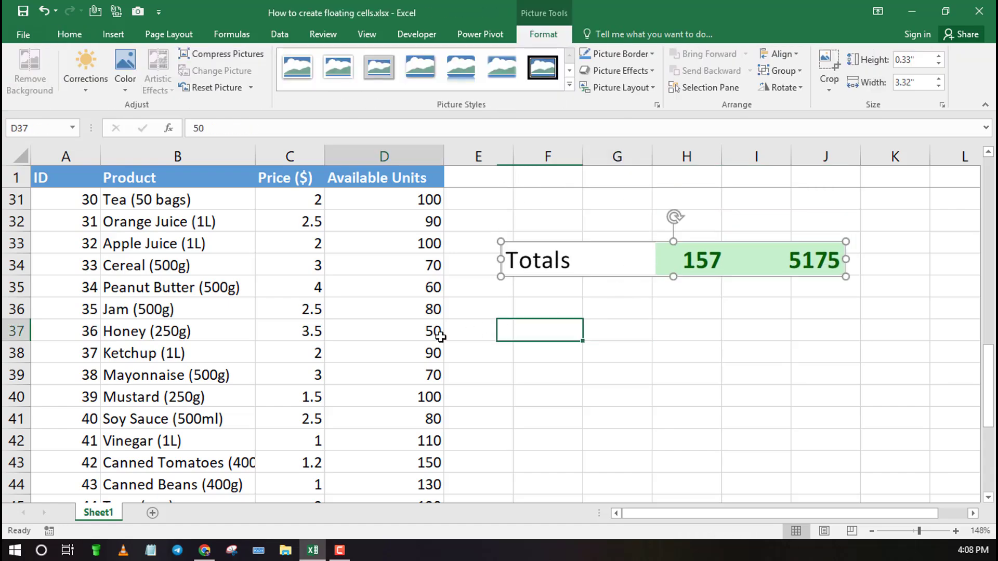
pyautogui.doubleClick(439, 336)
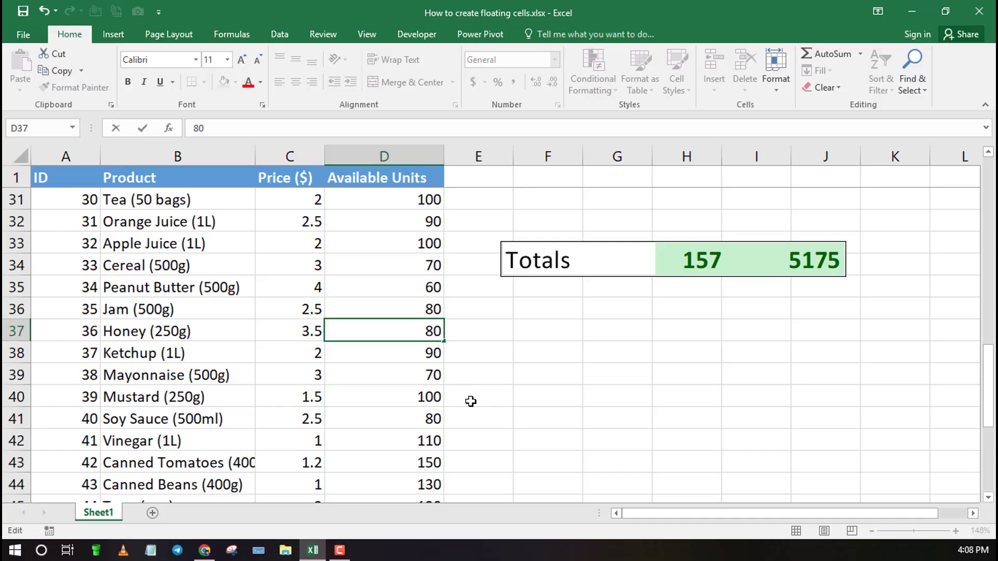
# Set Honey's units in D37 to 80 and Mustard's price in C40 to 30
pyautogui.click(538, 417)
pyautogui.click(419, 400)
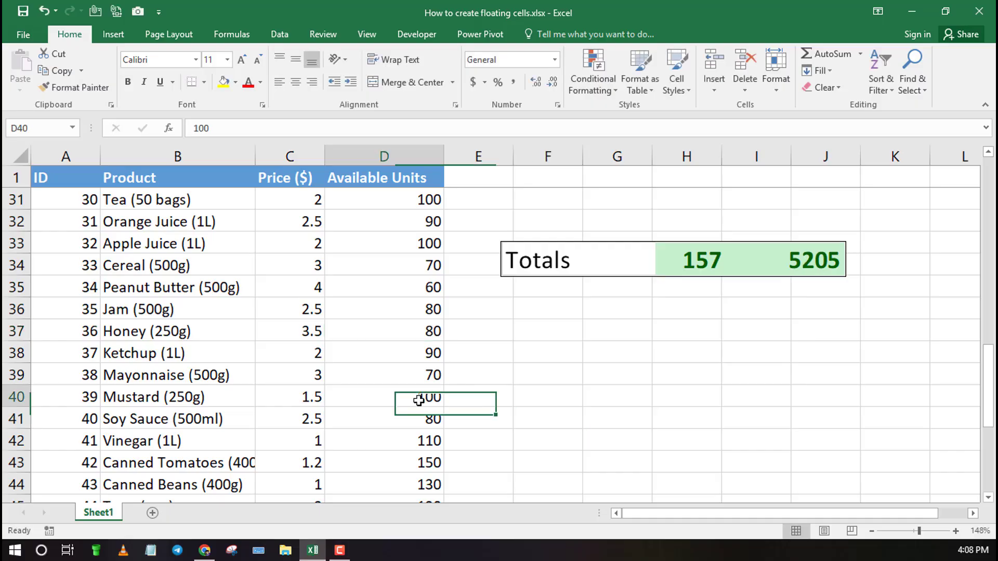
pyautogui.click(317, 399)
pyautogui.doubleClick(317, 399)
pyautogui.press('BackSpace')
pyautogui.press('BackSpace')
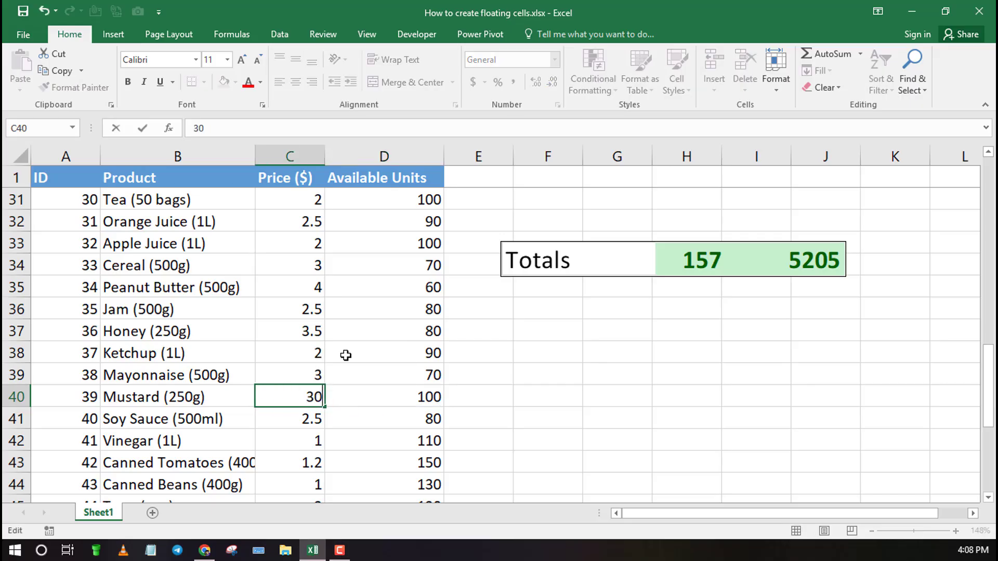
pyautogui.click(650, 407)
pyautogui.scroll(-4, 697, 302)
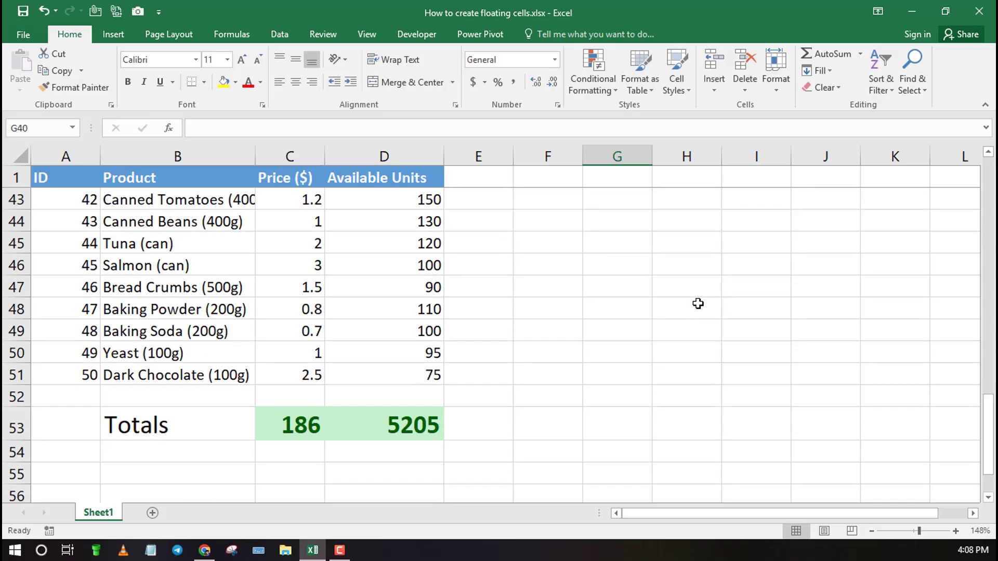